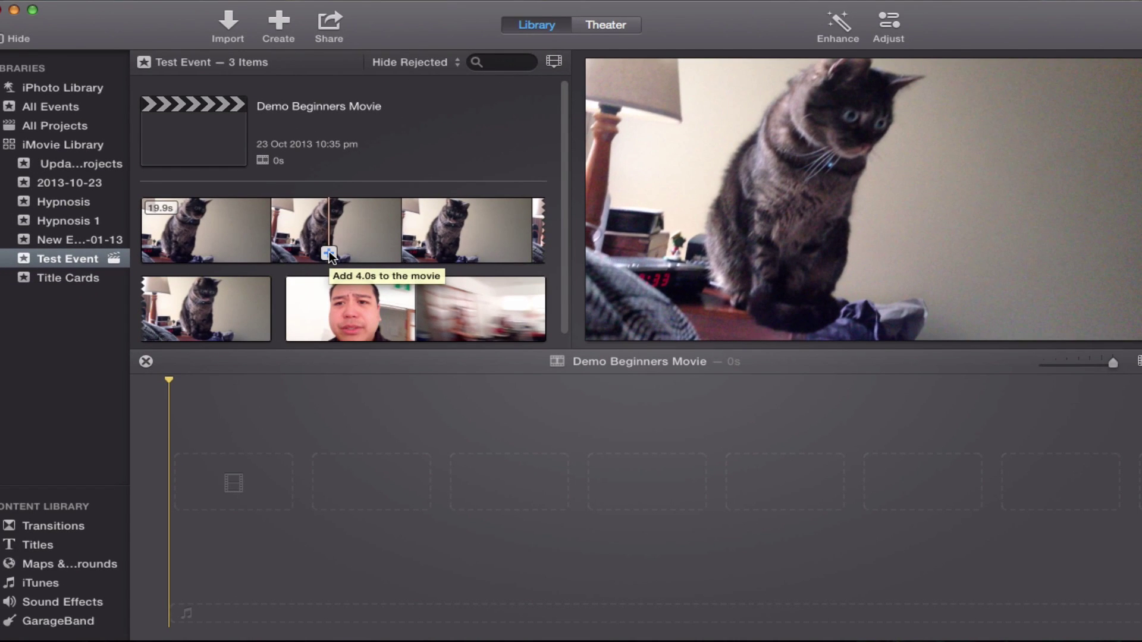
# Step: Add a 4-second section of the cat clip to the movie and delete it from the timeline
pyautogui.click(328, 253)
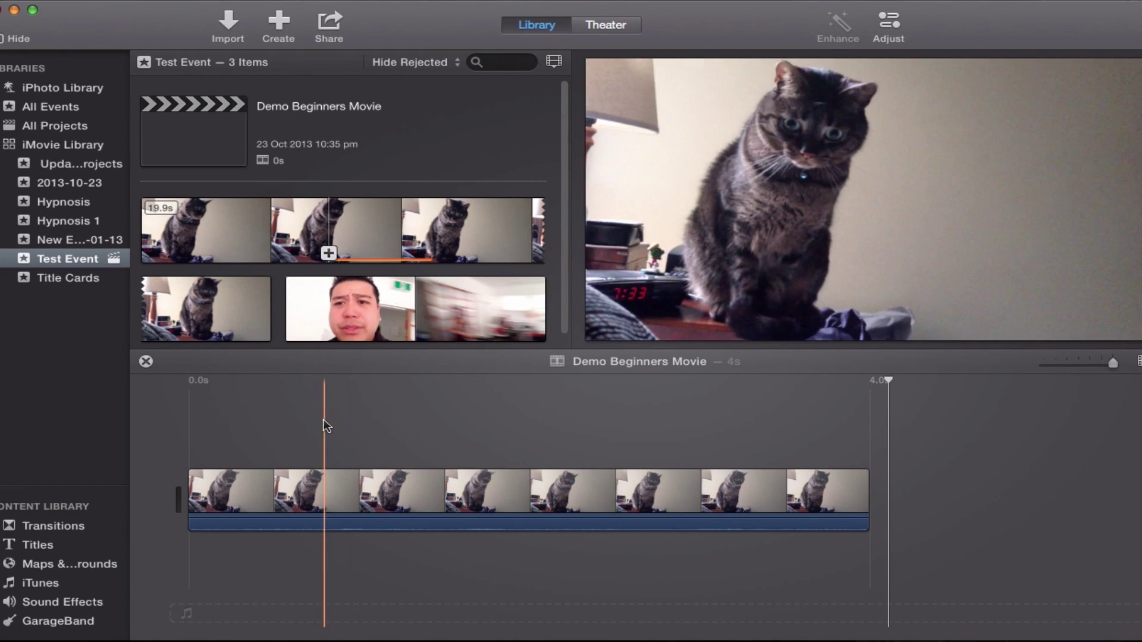
pyautogui.click(324, 487)
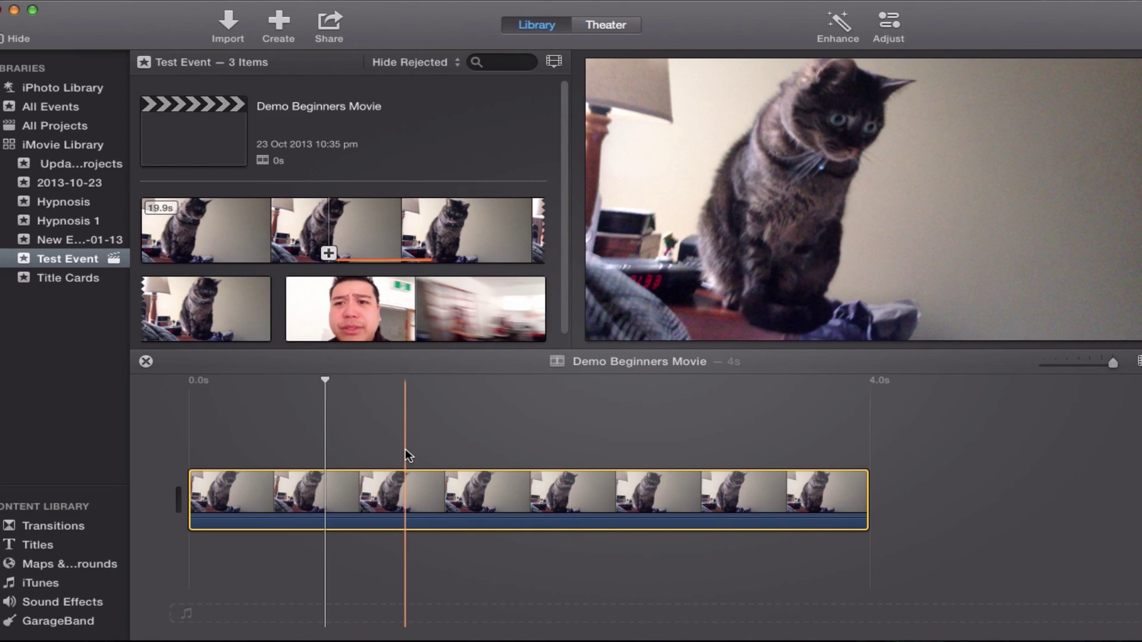
pyautogui.press('Delete')
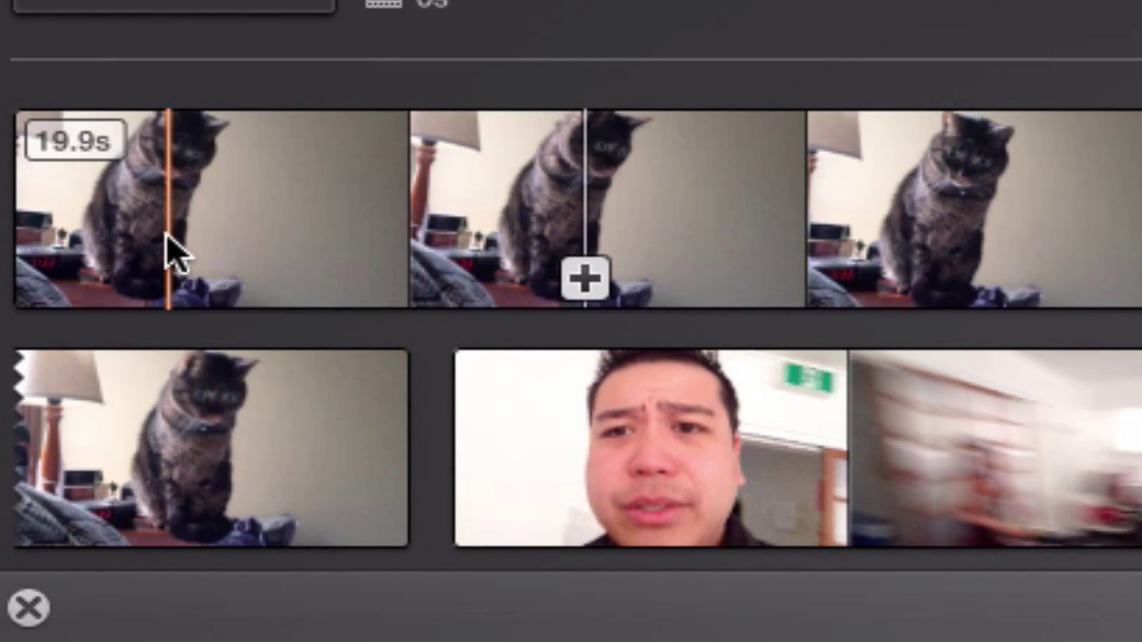
# Step: Select a range of about 8 seconds in the cat clip and place it at the start of the empty timeline
pyautogui.moveTo(164, 234); pyautogui.dragTo(802, 274)
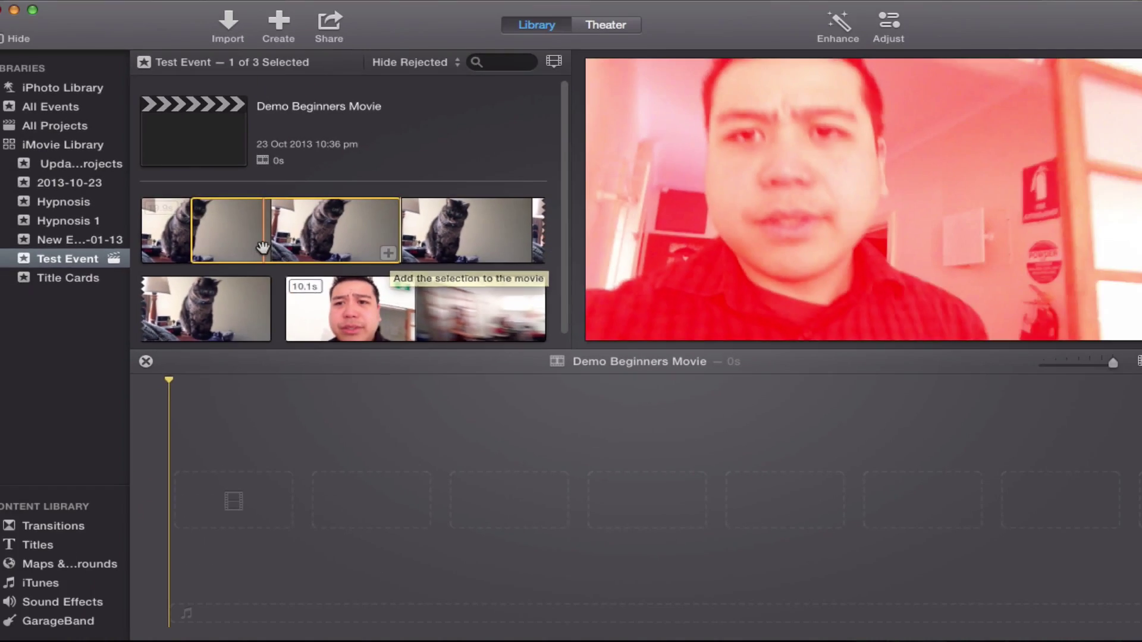
pyautogui.moveTo(387, 232); pyautogui.dragTo(405, 613)
pyautogui.moveTo(270, 363); pyautogui.dragTo(270, 494)
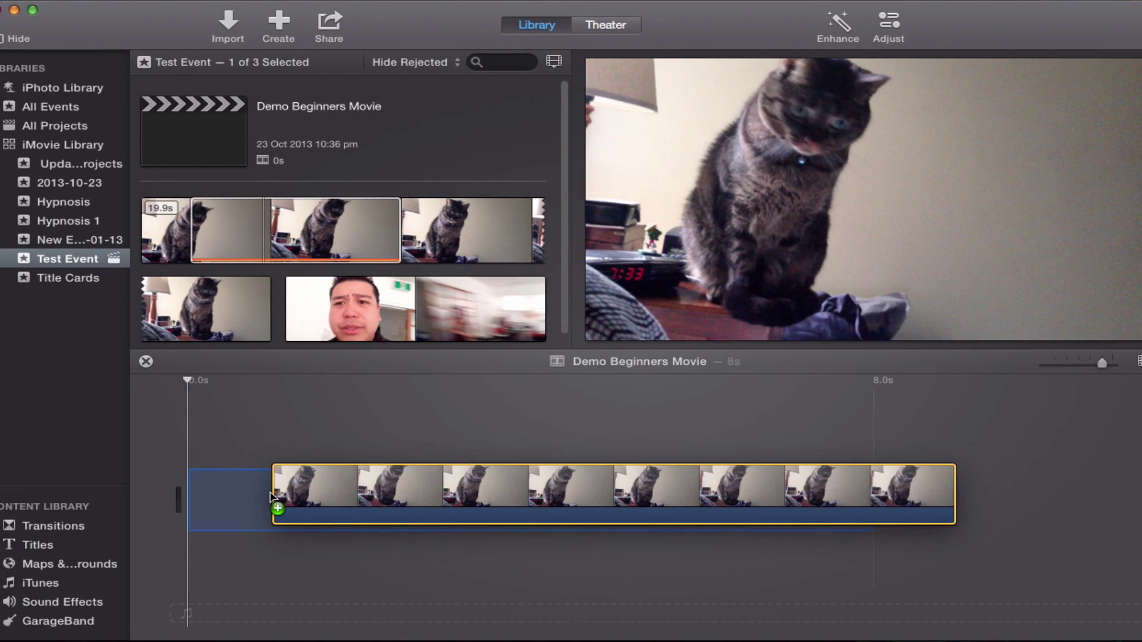
pyautogui.moveTo(270, 497); pyautogui.dragTo(271, 496)
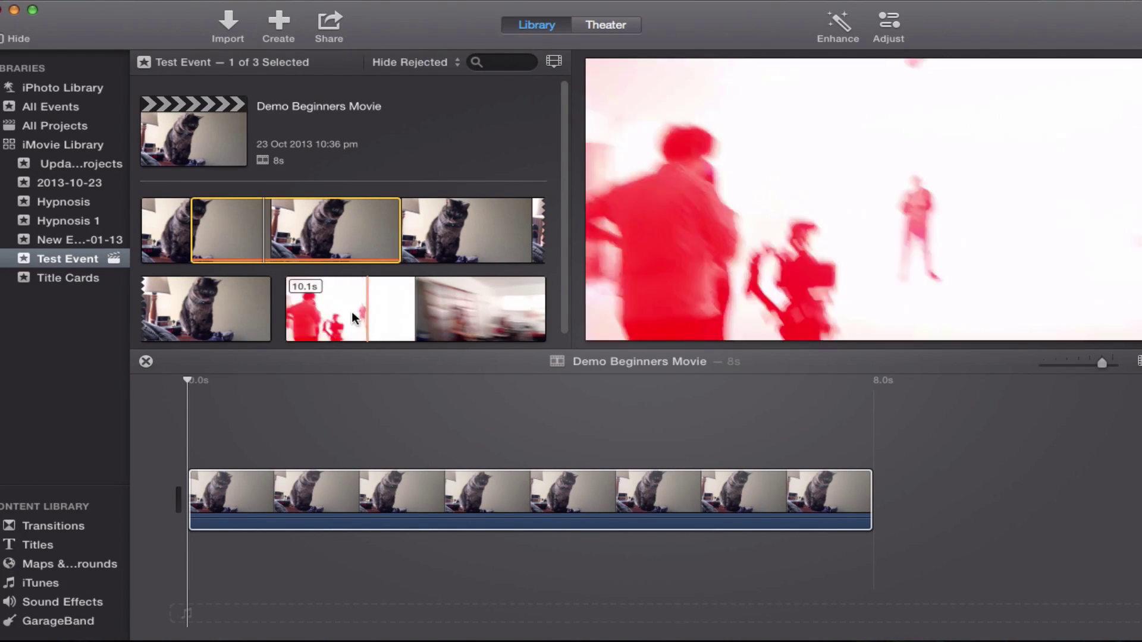
# Step: Select a range of about 2.7 seconds in the 10.1-second clip and append it after the cat clip, cancelling the drop onto the cat clip
pyautogui.moveTo(355, 311); pyautogui.dragTo(422, 316)
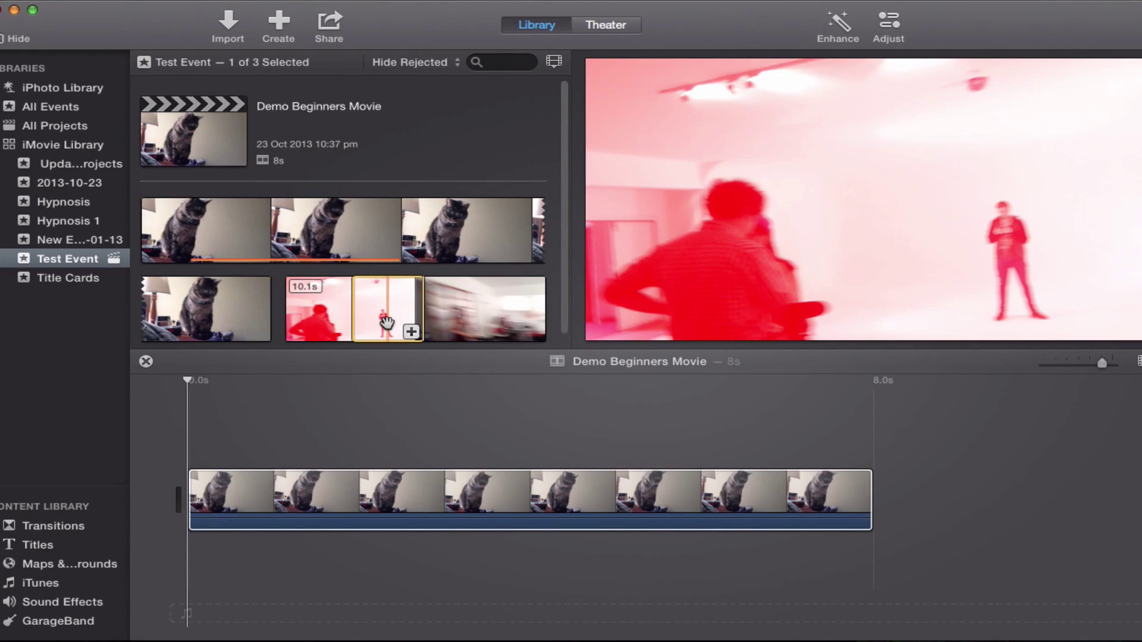
pyautogui.moveTo(387, 323)
pyautogui.mouseDown()
pyautogui.moveTo(439, 473)
pyautogui.moveTo(433, 497)
pyautogui.moveTo(534, 500)
pyautogui.moveTo(330, 499)
pyautogui.moveTo(595, 500)
pyautogui.mouseUp()
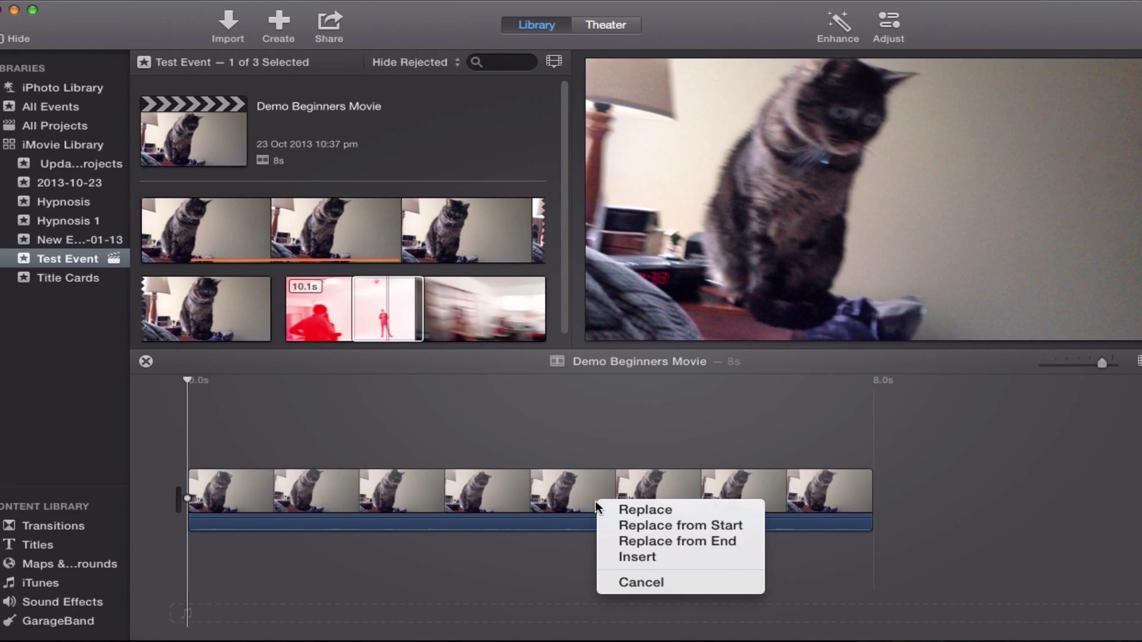
pyautogui.click(637, 582)
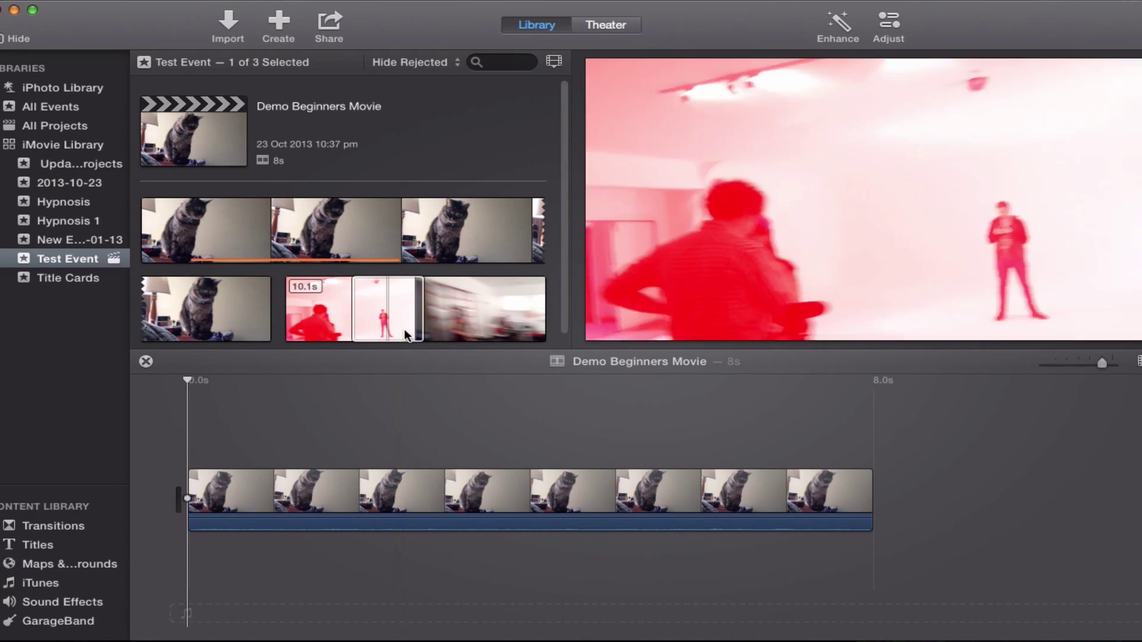
pyautogui.moveTo(415, 337); pyautogui.dragTo(954, 508)
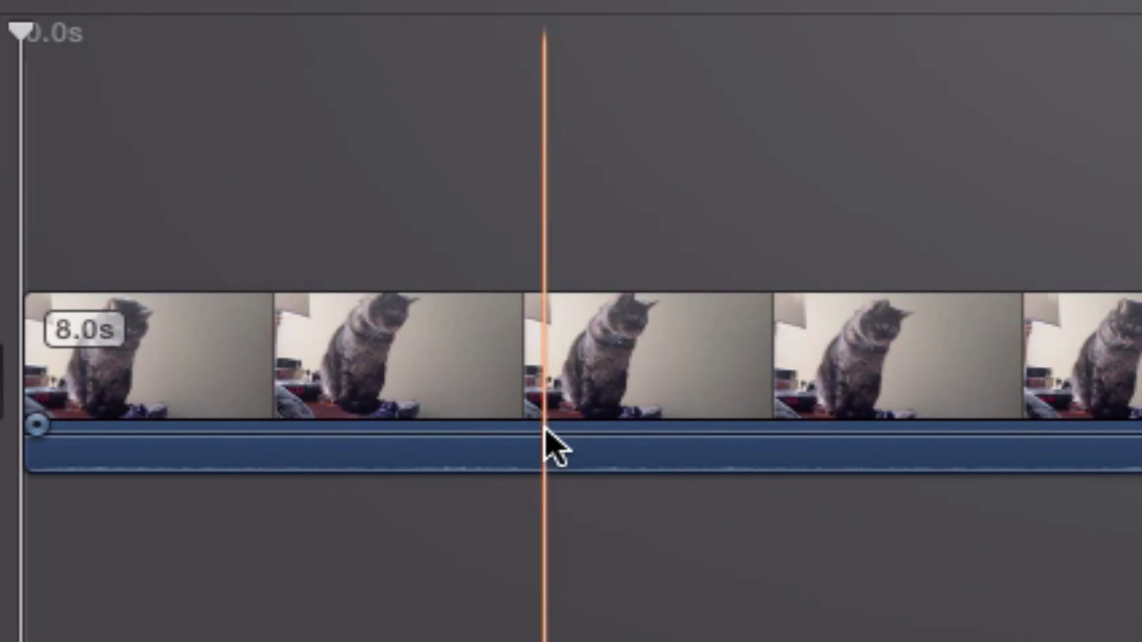
# Step: Try raising the cat clip's audio volume to 400% and bring it back down
pyautogui.moveTo(547, 432); pyautogui.dragTo(547, 398)
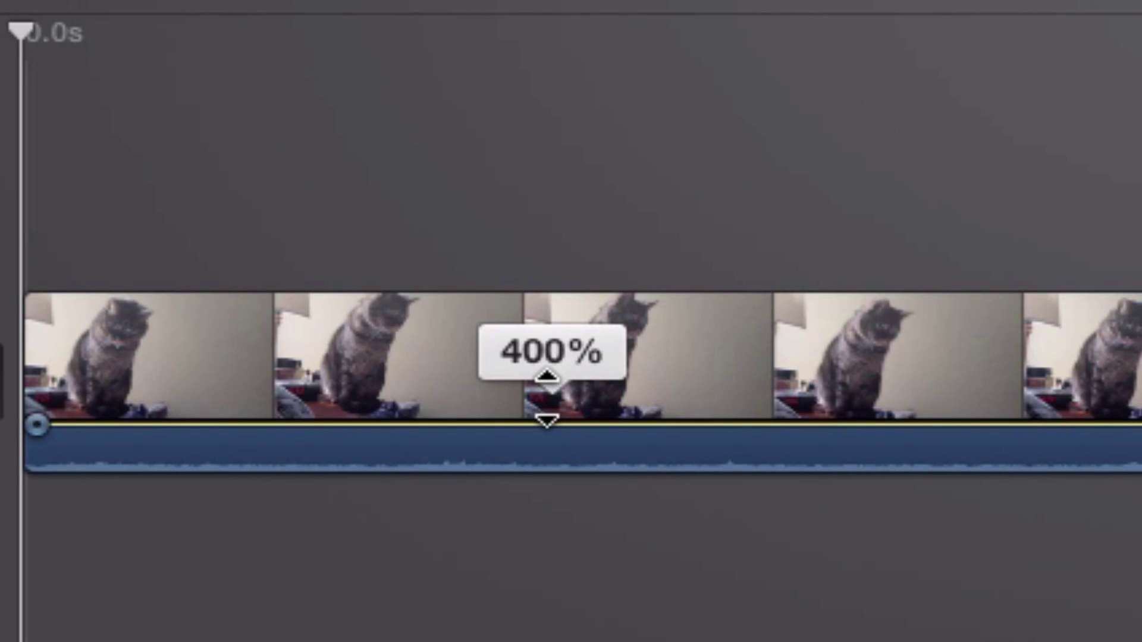
pyautogui.moveTo(546, 399); pyautogui.dragTo(568, 437)
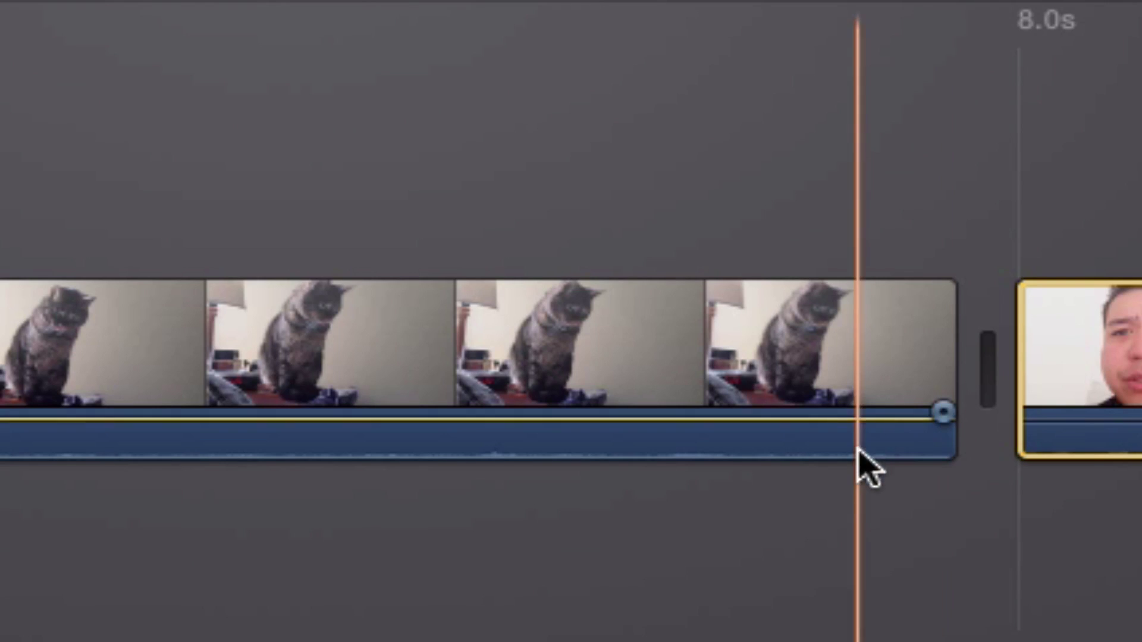
# Step: Add an audio fade-out and fade-in to the cat clip and an audio fade-in to the second clip
pyautogui.moveTo(943, 413); pyautogui.dragTo(758, 412)
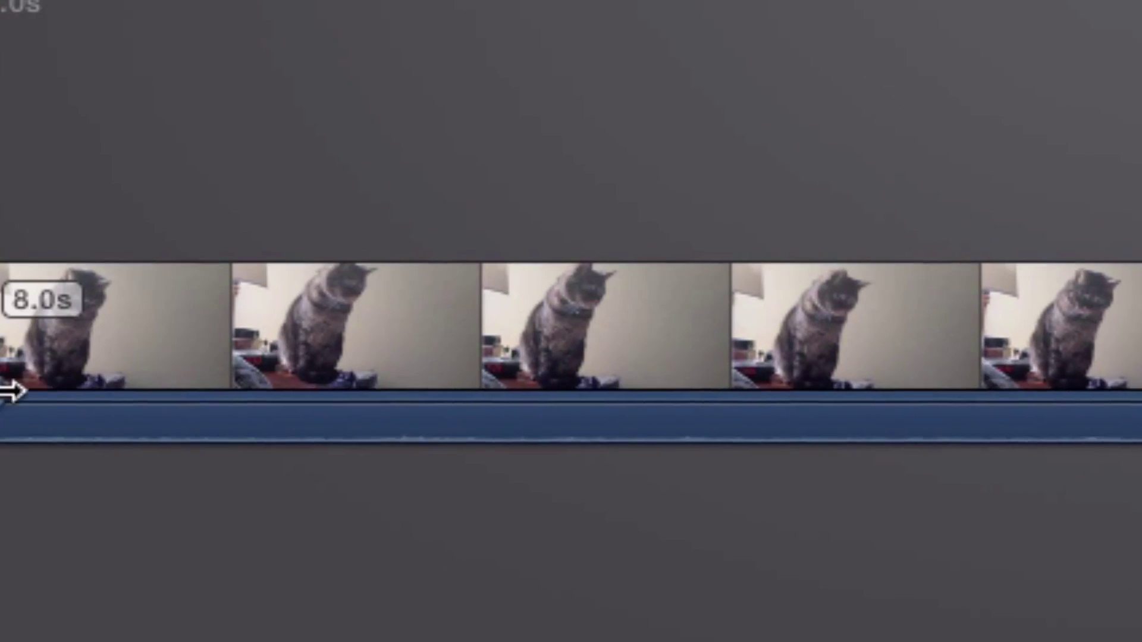
pyautogui.moveTo(31, 395); pyautogui.dragTo(363, 399)
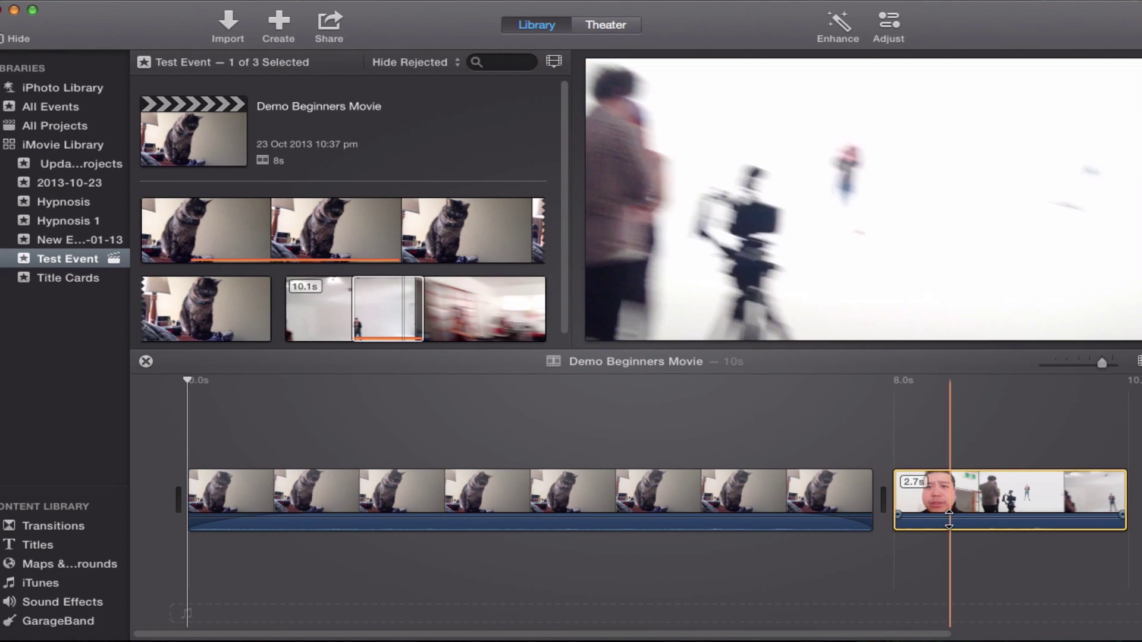
pyautogui.moveTo(897, 512); pyautogui.dragTo(976, 515)
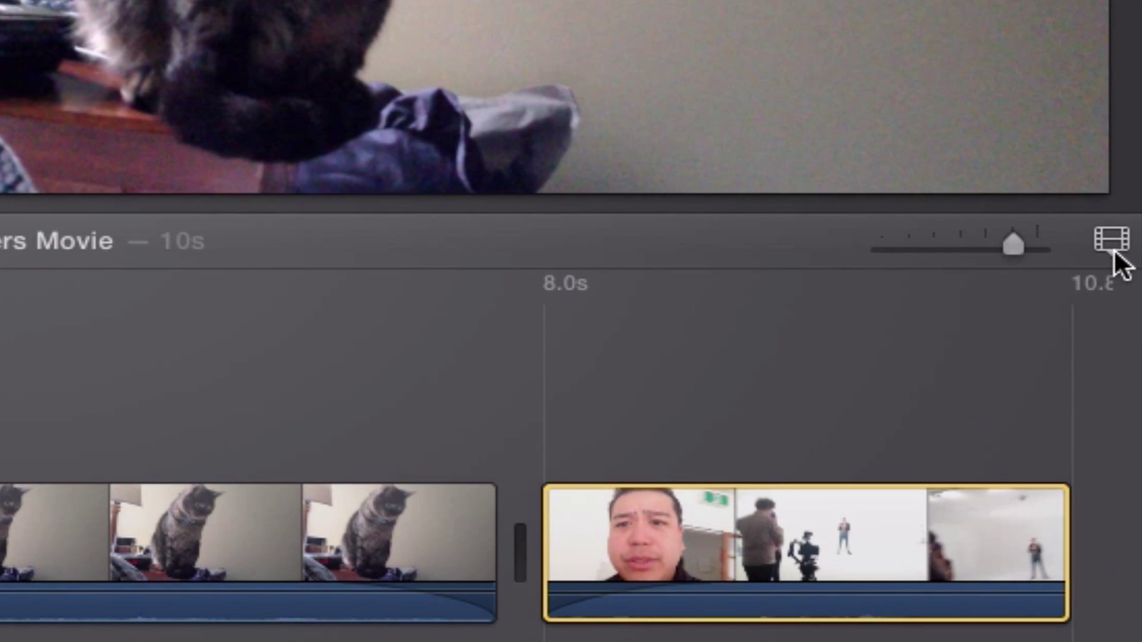
# Step: Try hiding the audio waveforms and enlarging the timeline clip size, restoring both settings
pyautogui.click(1110, 244)
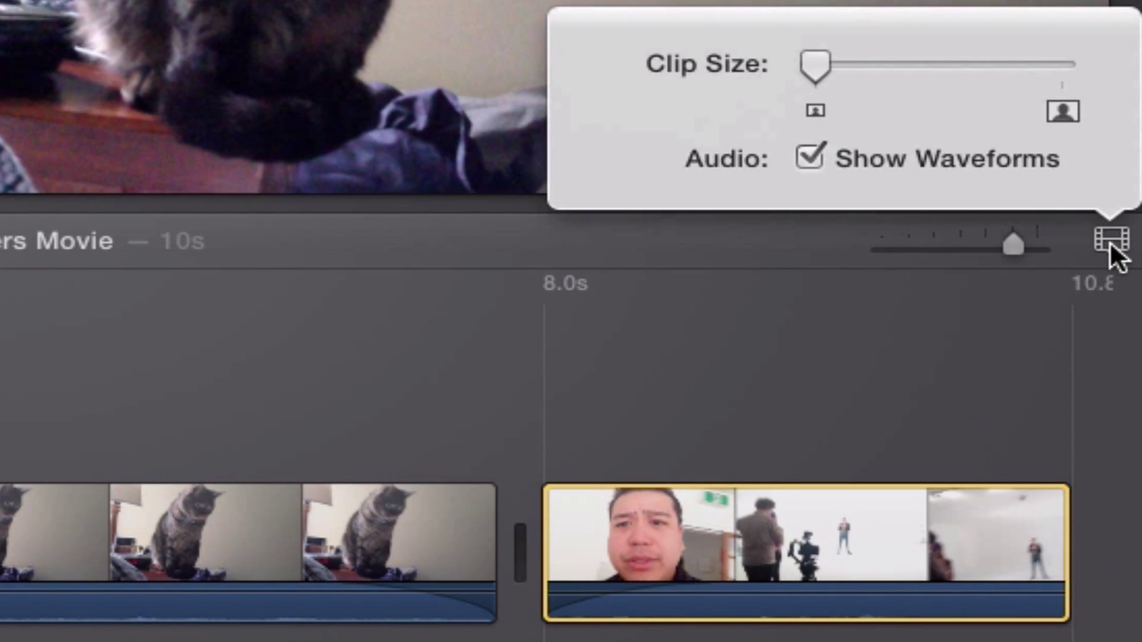
pyautogui.click(808, 149)
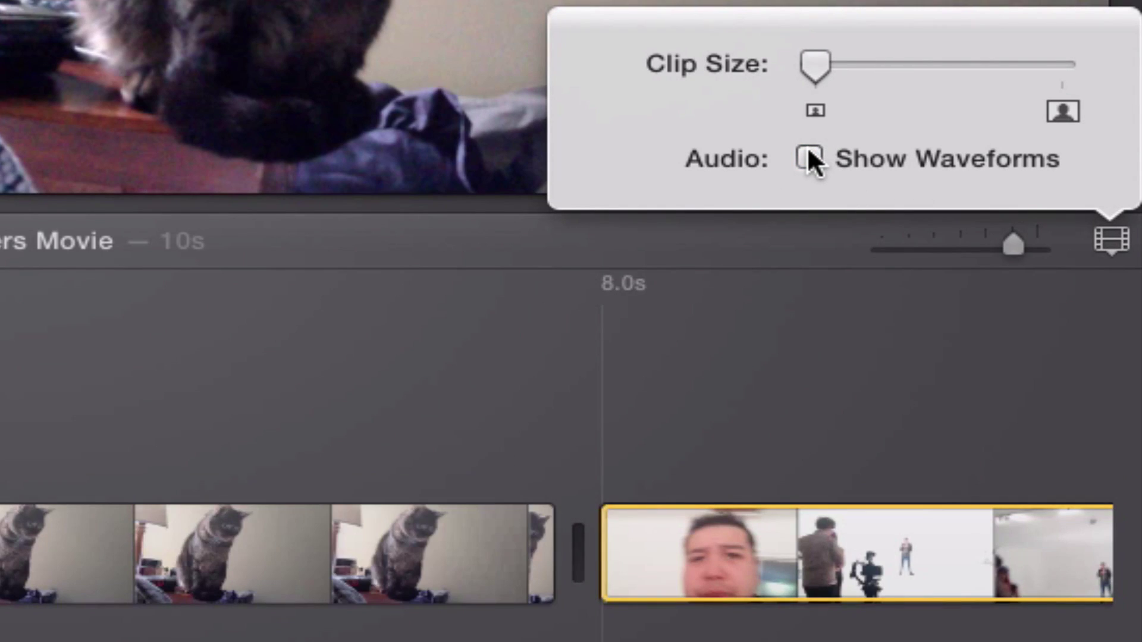
pyautogui.click(808, 150)
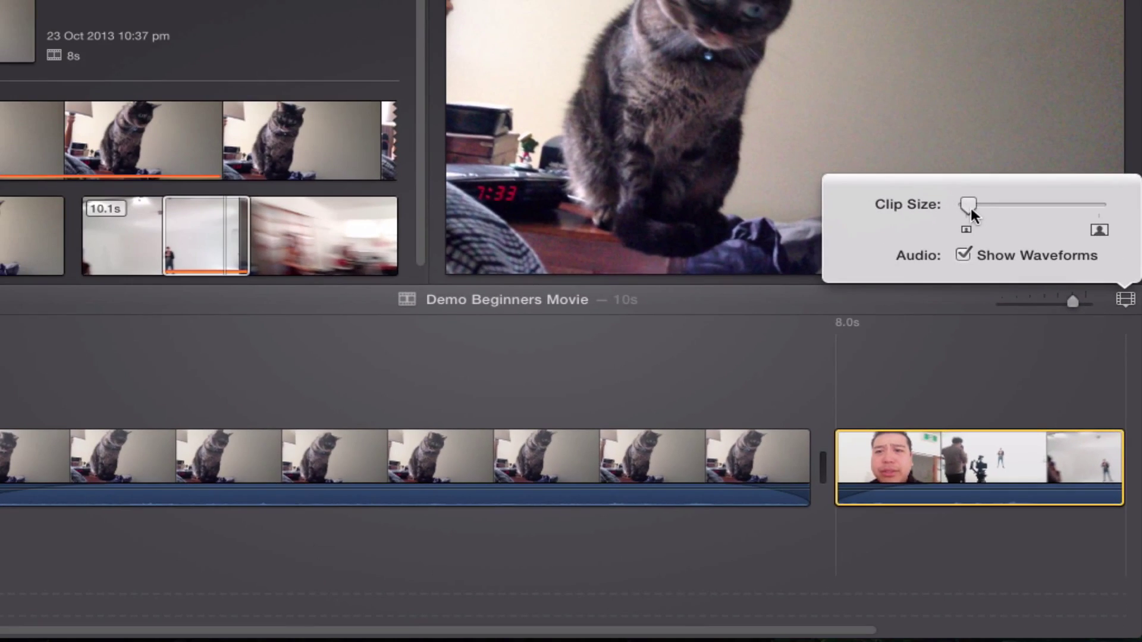
pyautogui.moveTo(819, 66); pyautogui.dragTo(874, 66)
pyautogui.moveTo(999, 203); pyautogui.dragTo(962, 213)
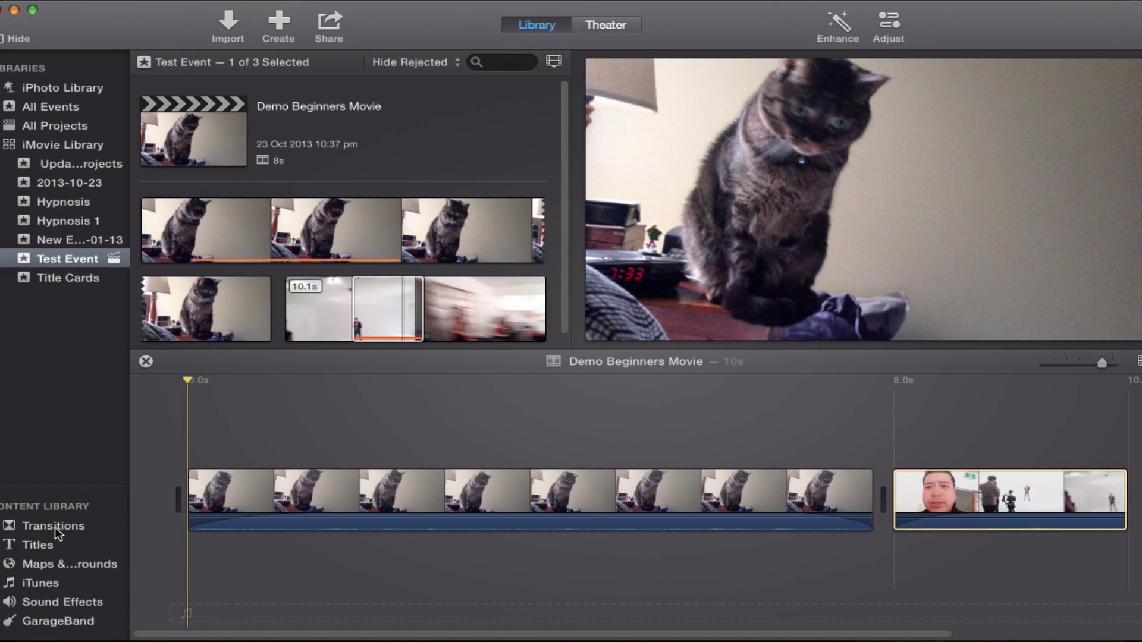
# Step: Open the transitions collection and look at the Cross Blur and Cube transitions
pyautogui.click(54, 527)
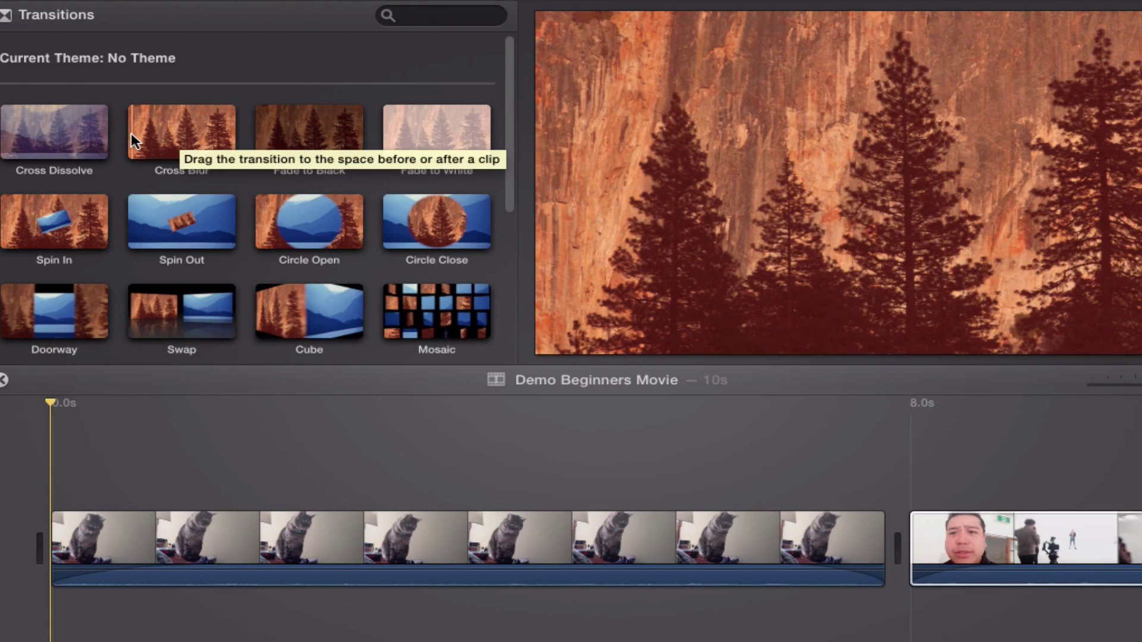
pyautogui.click(132, 134)
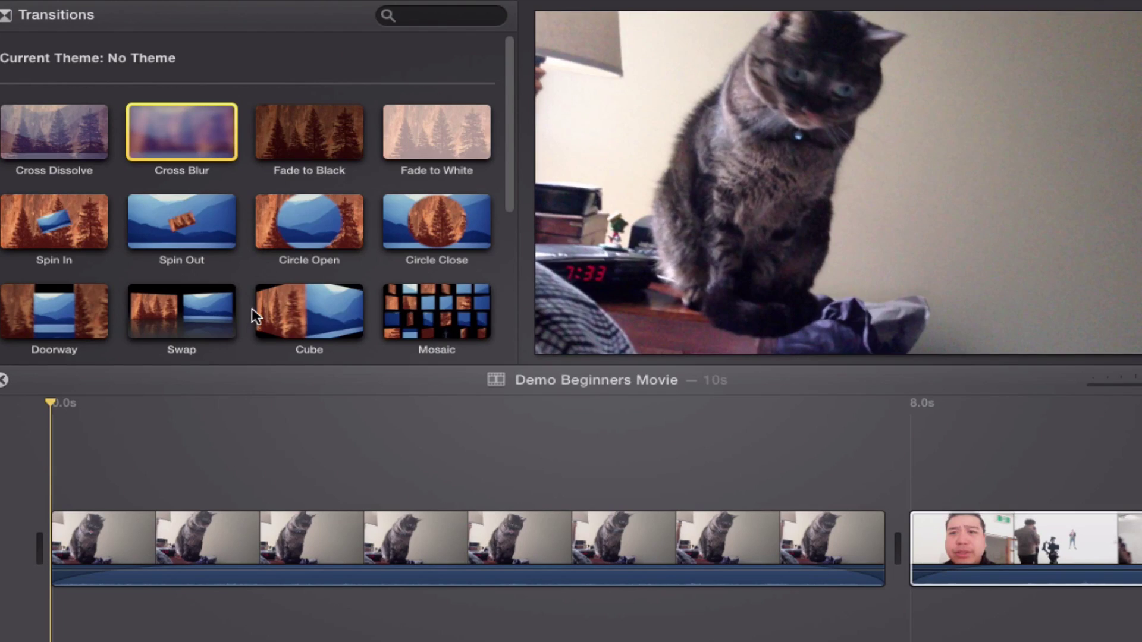
pyautogui.click(256, 307)
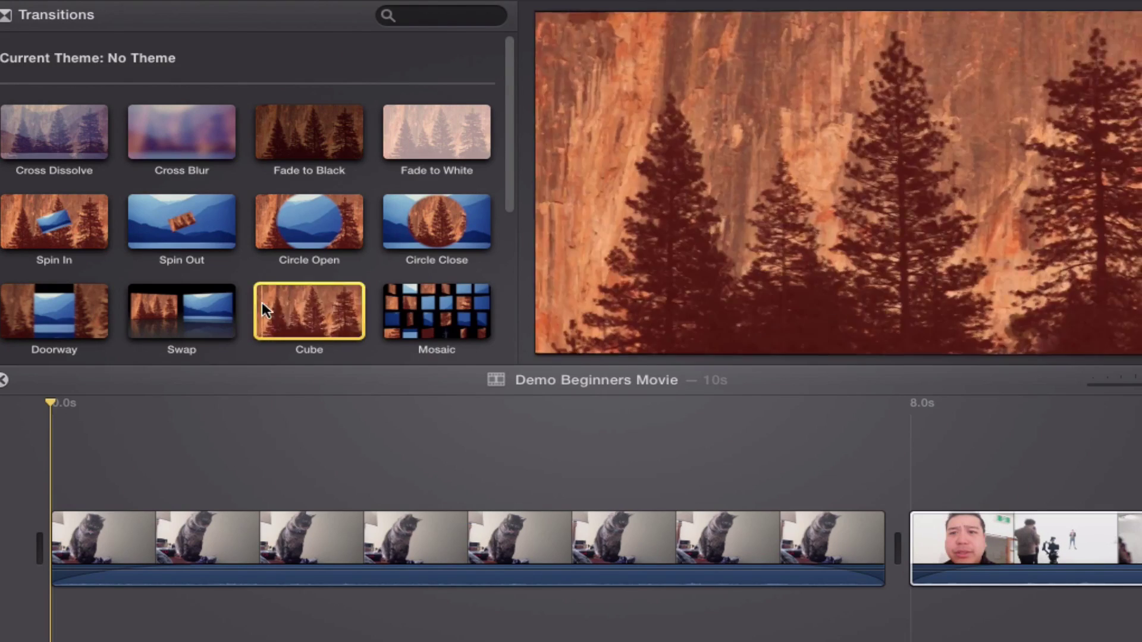
# Step: Insert a Cube transition between the cat clip and the second clip and delete it
pyautogui.moveTo(282, 304); pyautogui.dragTo(887, 558)
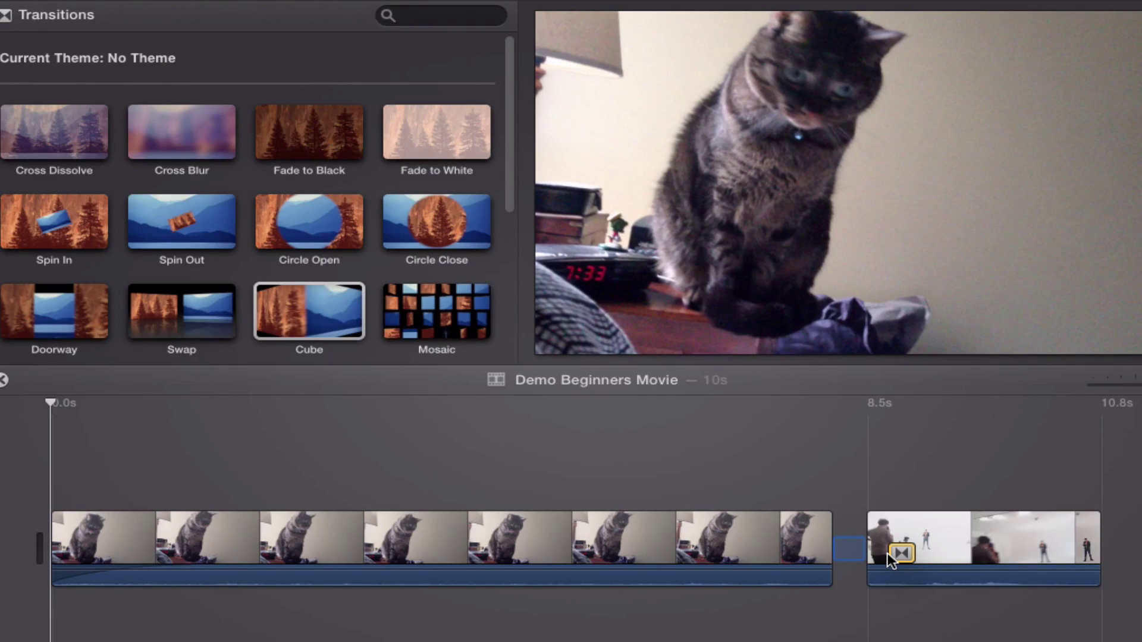
pyautogui.moveTo(887, 555); pyautogui.dragTo(887, 556)
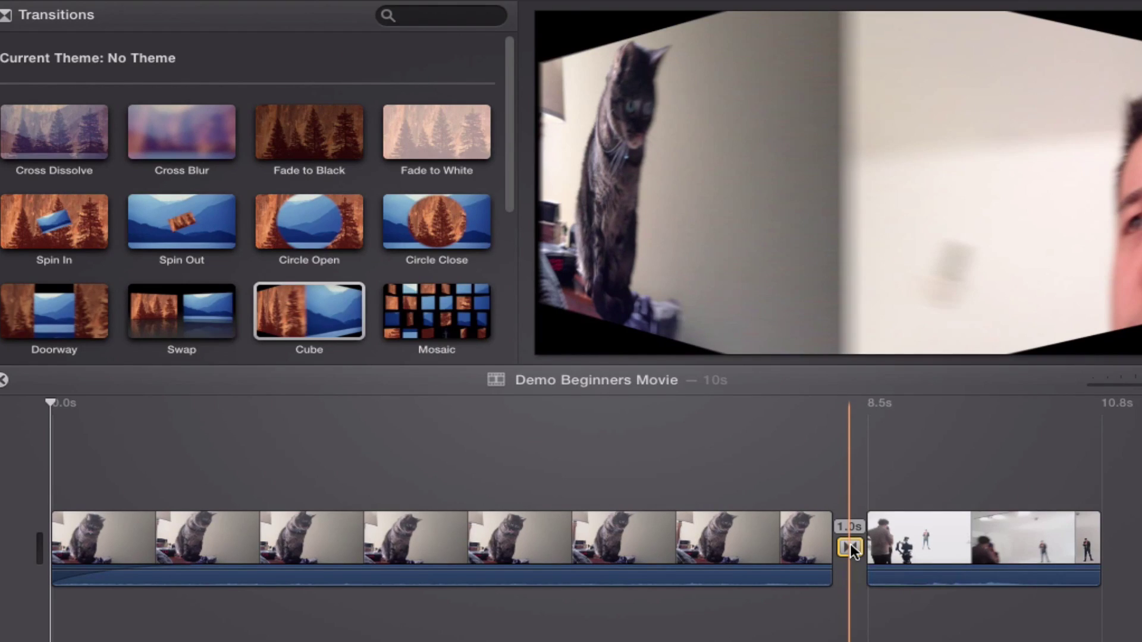
pyautogui.click(850, 544)
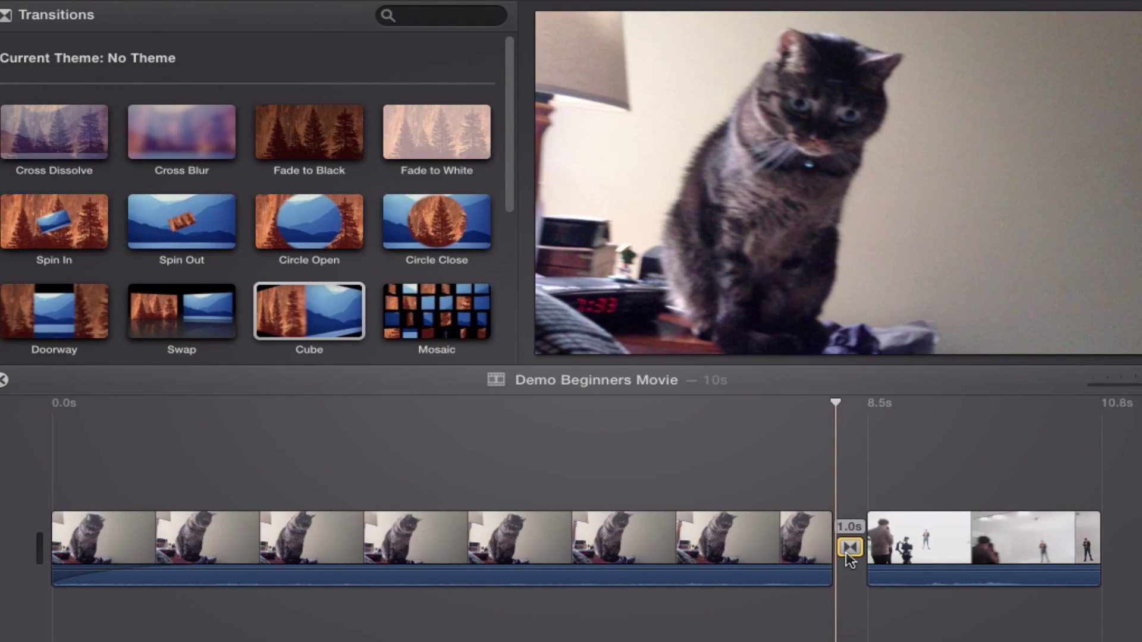
pyautogui.press('Delete')
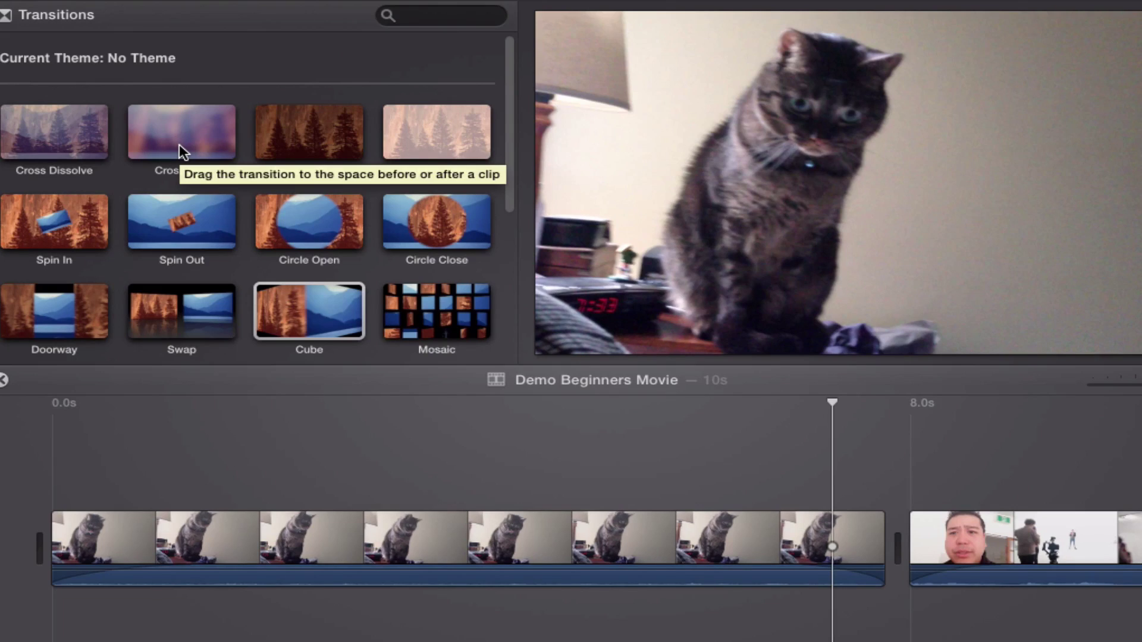
# Step: Insert a Cross Blur transition between the two clips and lengthen it to 3.5 s in the Precision Editor
pyautogui.moveTo(179, 136); pyautogui.dragTo(860, 545)
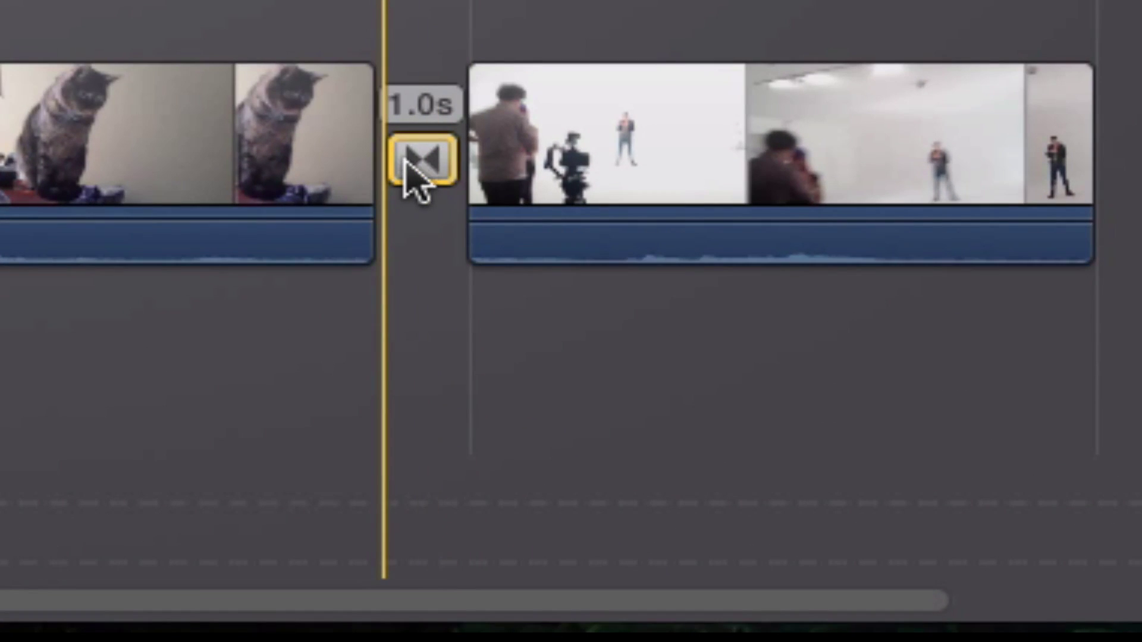
pyautogui.rightClick(418, 176)
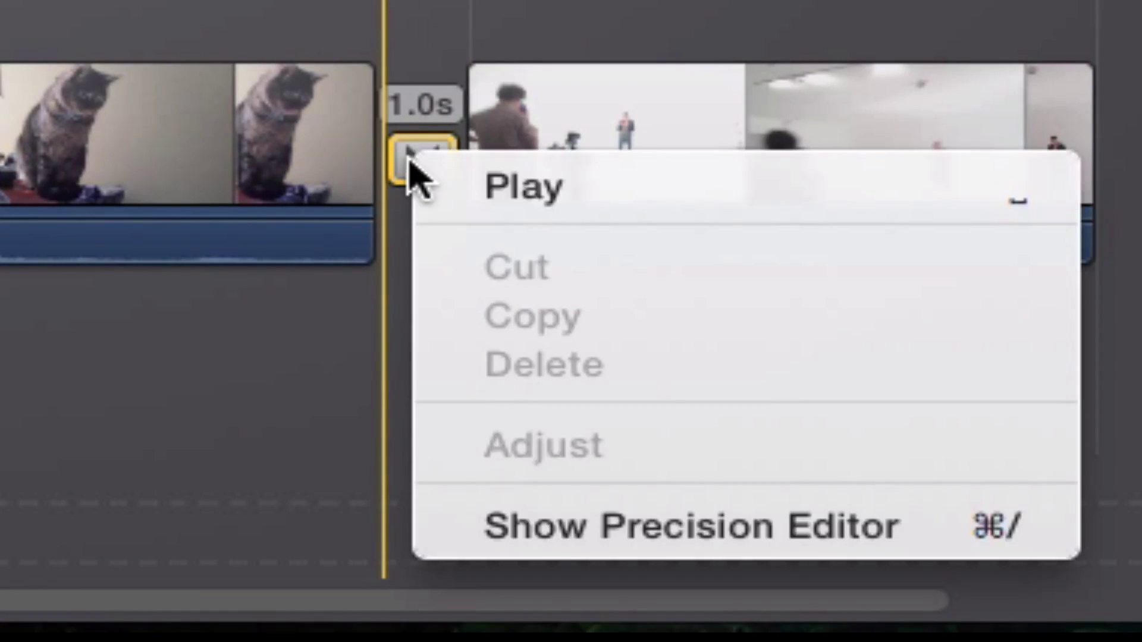
pyautogui.click(600, 544)
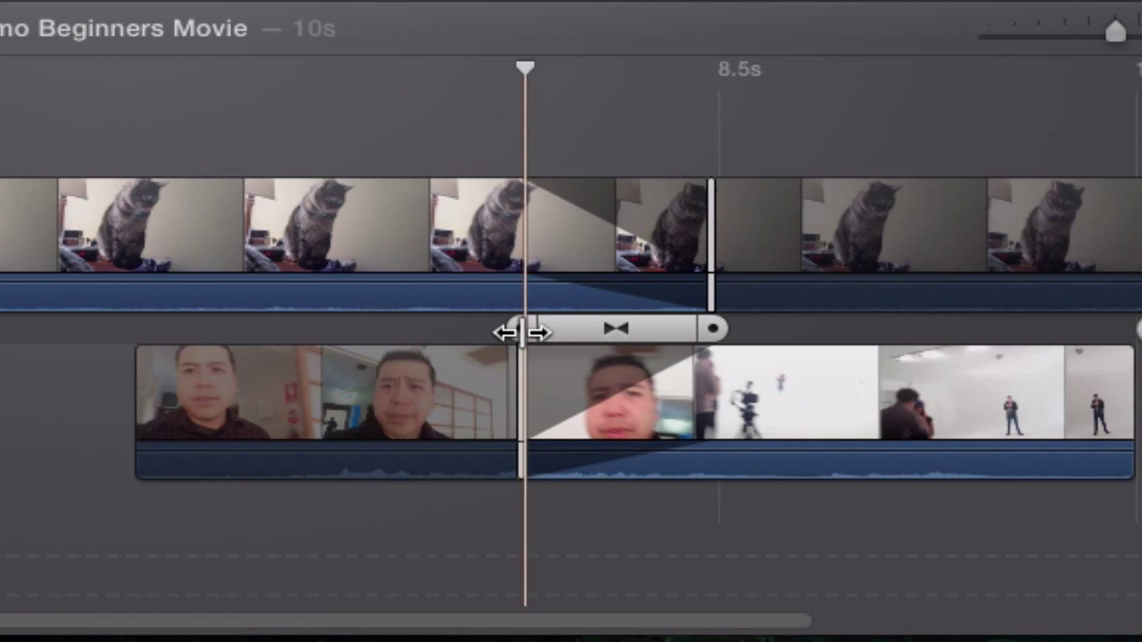
pyautogui.moveTo(522, 328); pyautogui.dragTo(337, 333)
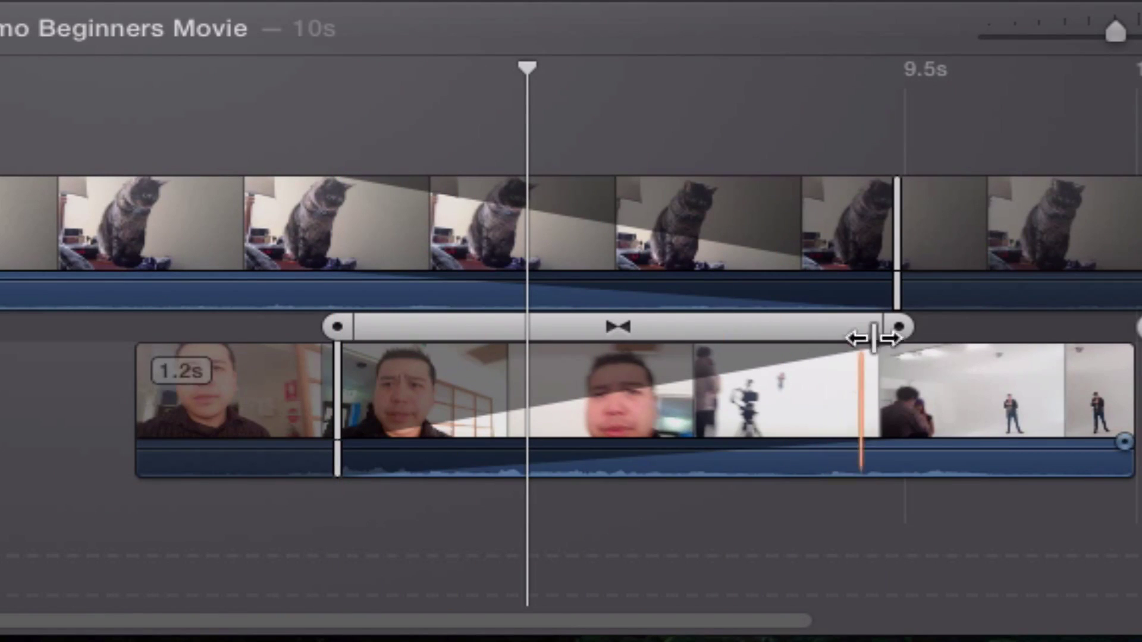
pyautogui.moveTo(892, 331); pyautogui.dragTo(939, 331)
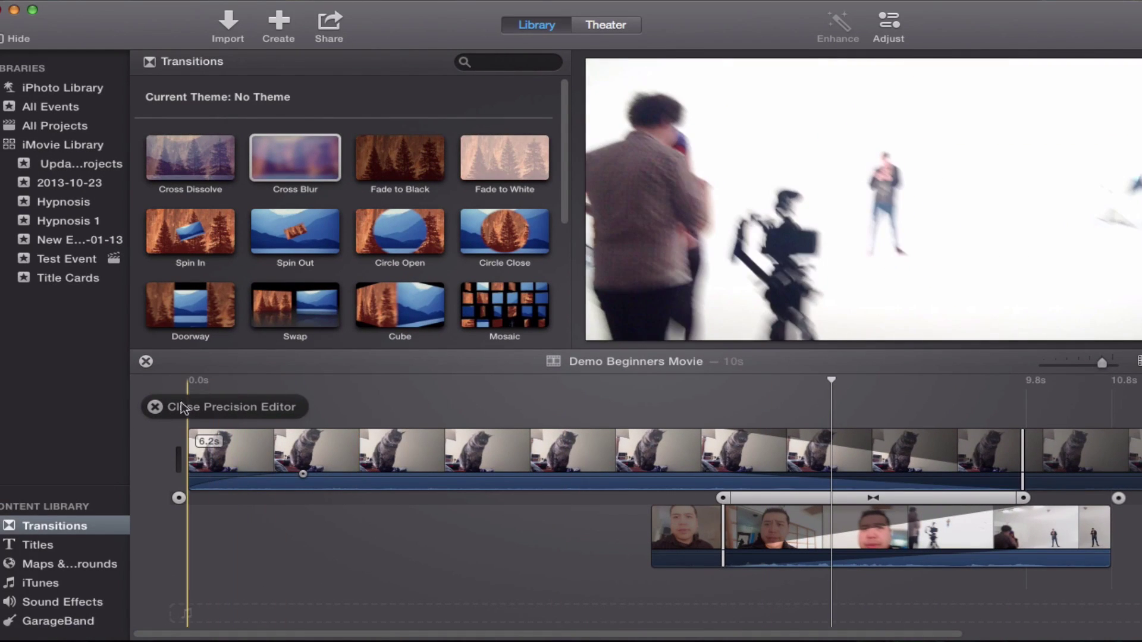
pyautogui.click(186, 407)
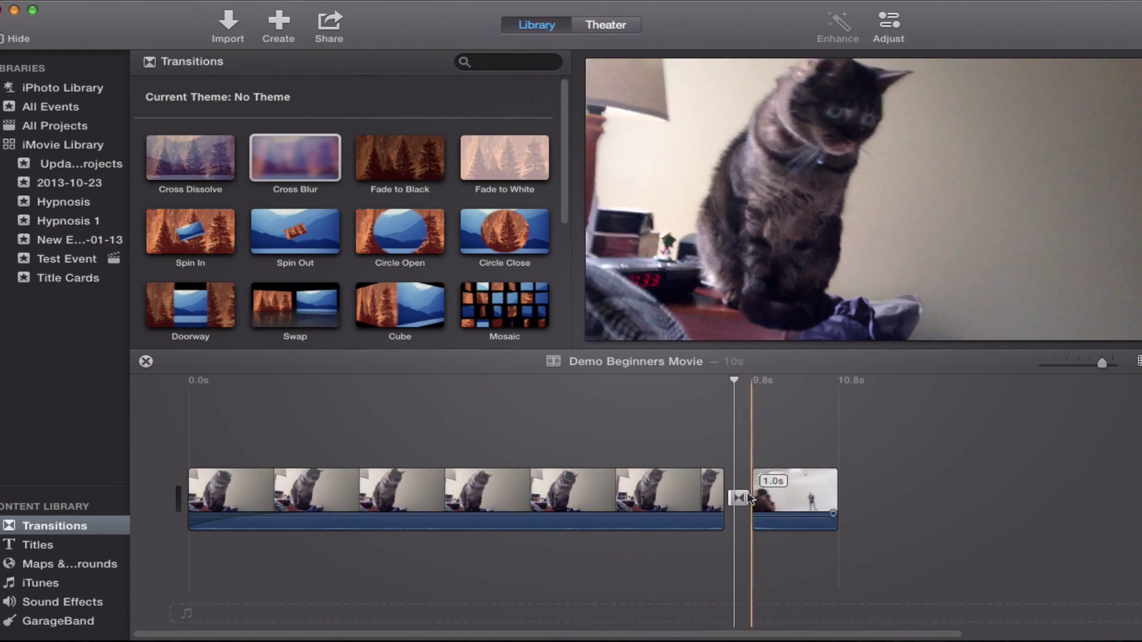
# Step: Play the movie from the end of the cat clip through the Cross Blur transition and browse the remaining transitions
pyautogui.click(736, 498)
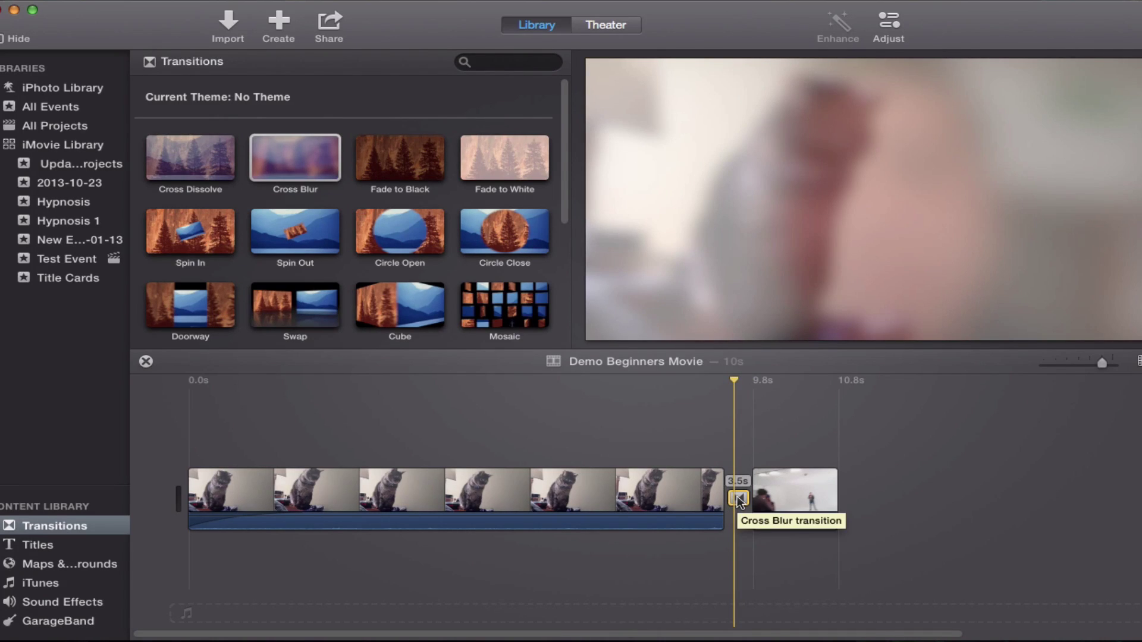
pyautogui.click(676, 495)
pyautogui.press('space')
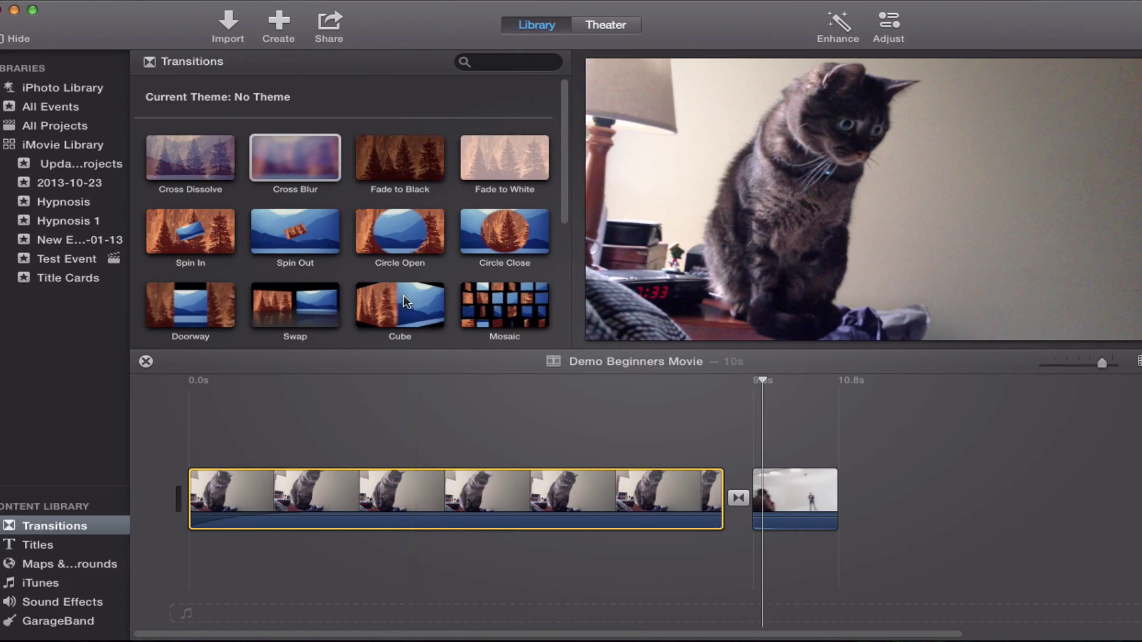
pyautogui.scroll(-5, 403, 296)
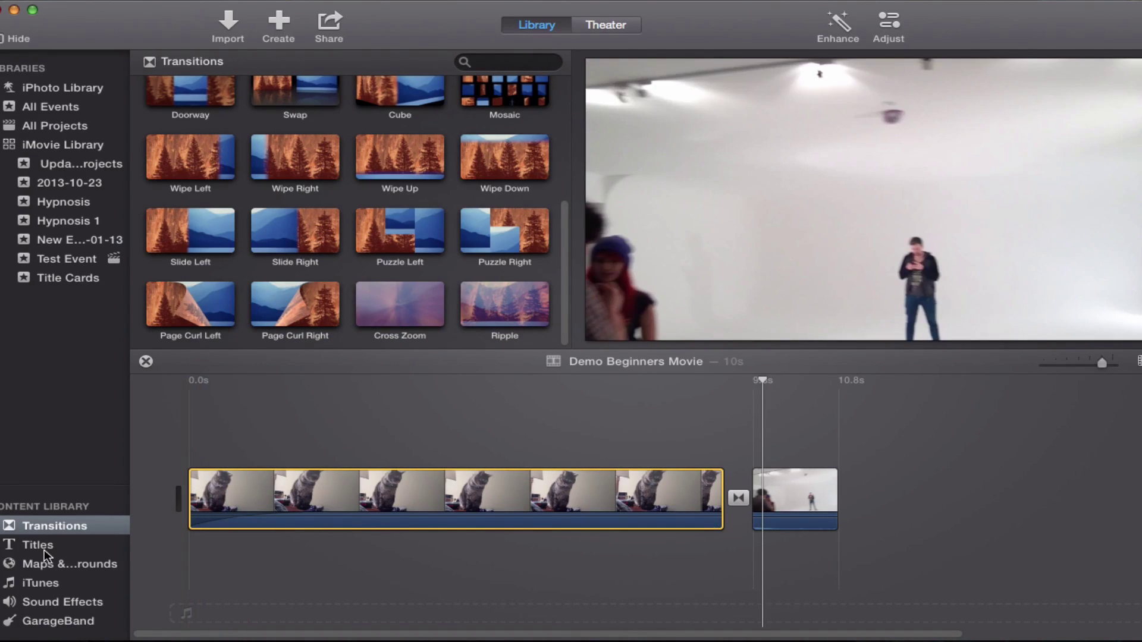
# Step: Open the titles collection and look through the available title styles down to Scrolling Credits and Zoom
pyautogui.click(44, 548)
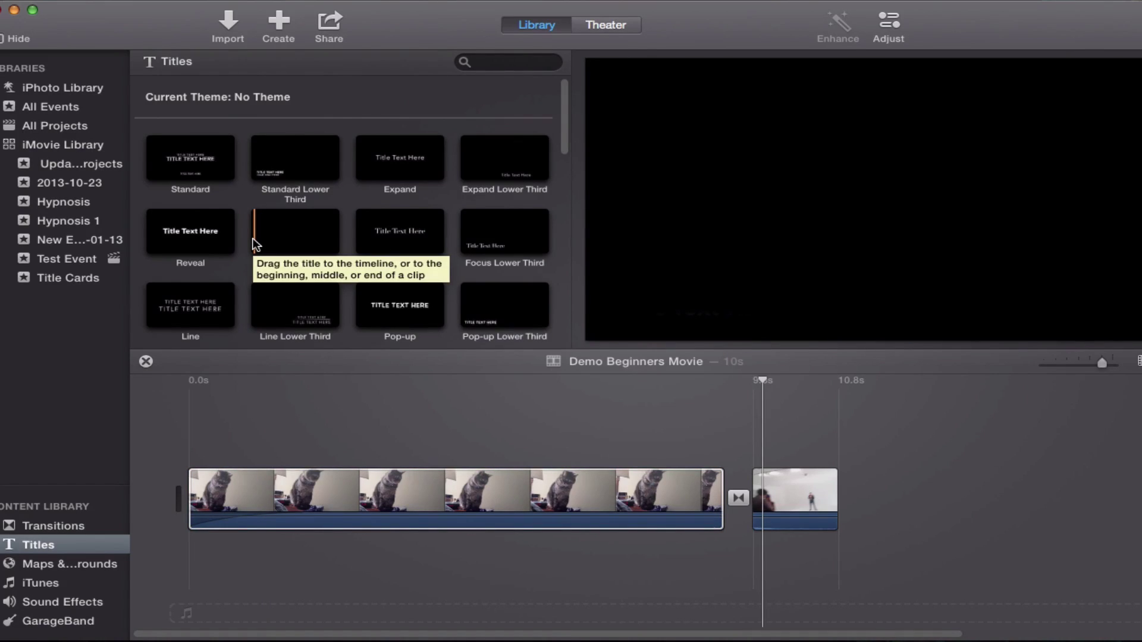
pyautogui.press('space')
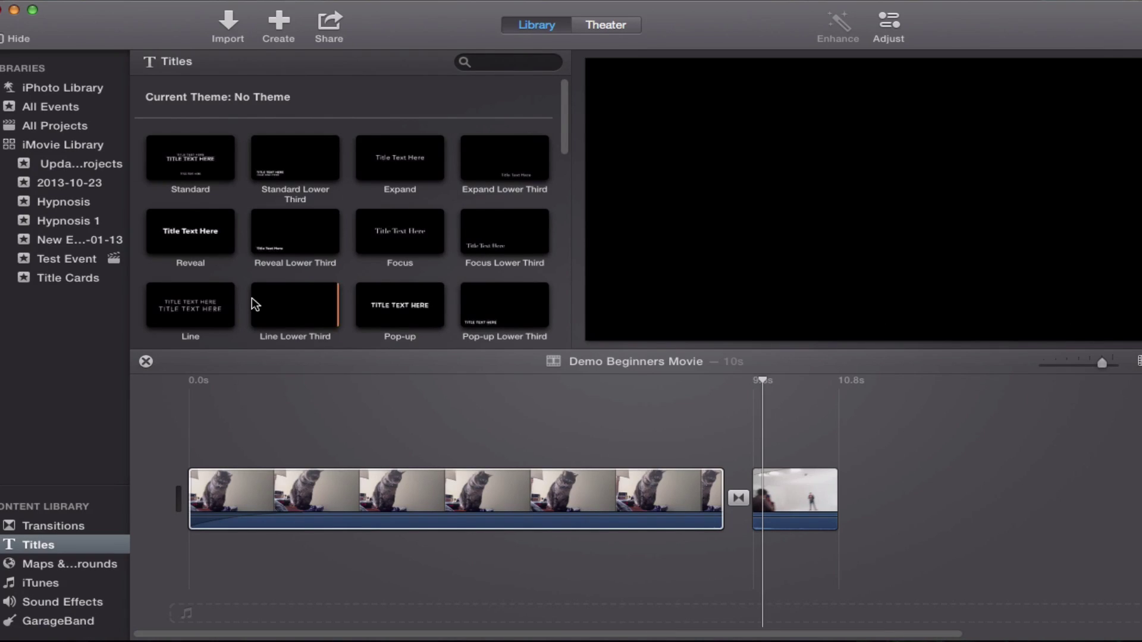
pyautogui.scroll(-3, 252, 299)
pyautogui.scroll(-5, 252, 298)
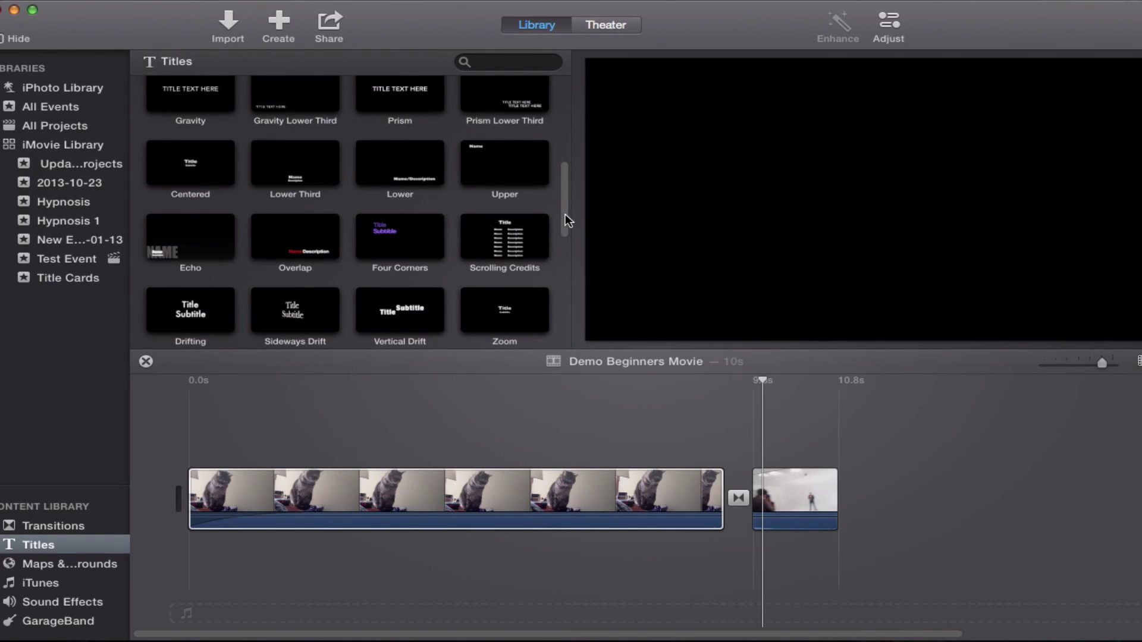
pyautogui.scroll(-3, 565, 248)
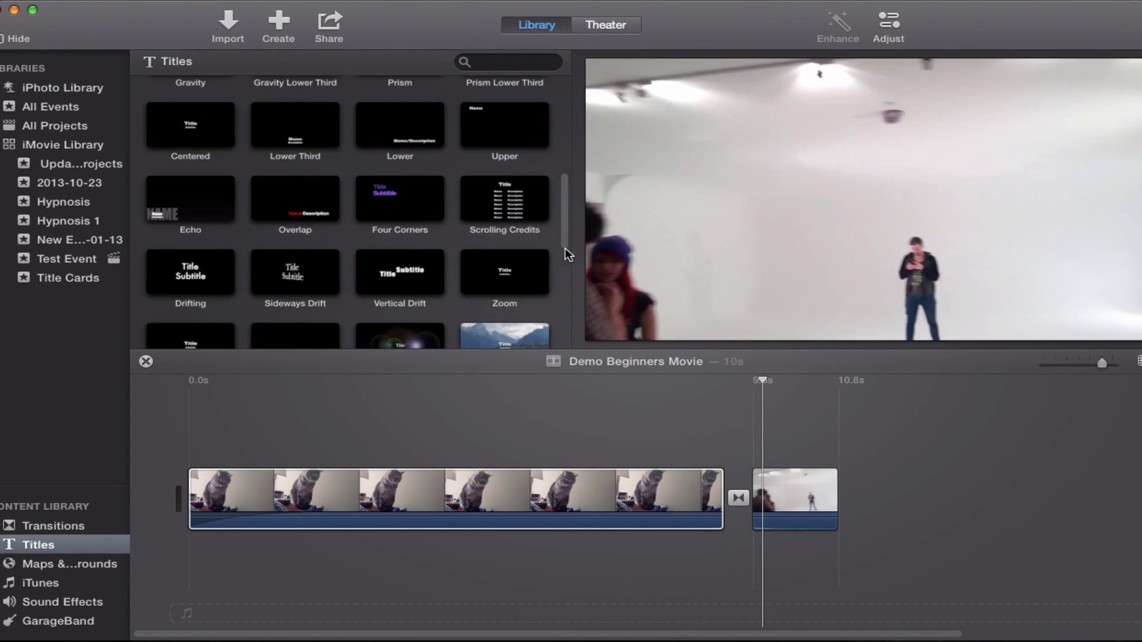
pyautogui.moveTo(566, 253); pyautogui.dragTo(567, 213)
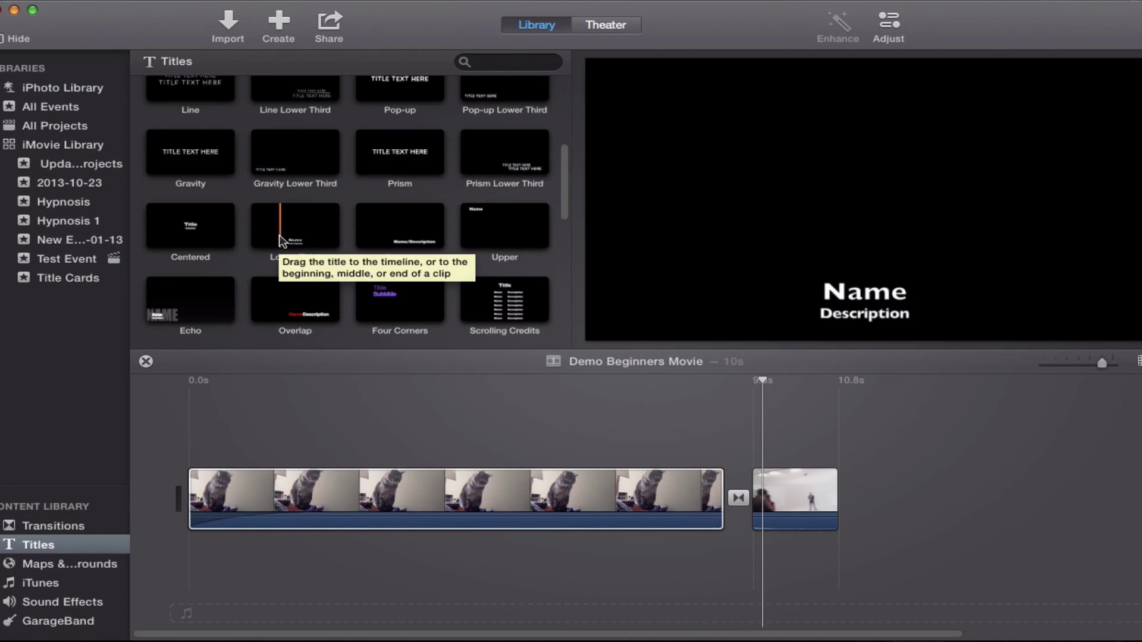
# Step: Add a Lower Third title above the cat clip, positioned over the middle part of the clip
pyautogui.click(277, 243)
pyautogui.moveTo(290, 225); pyautogui.dragTo(257, 436)
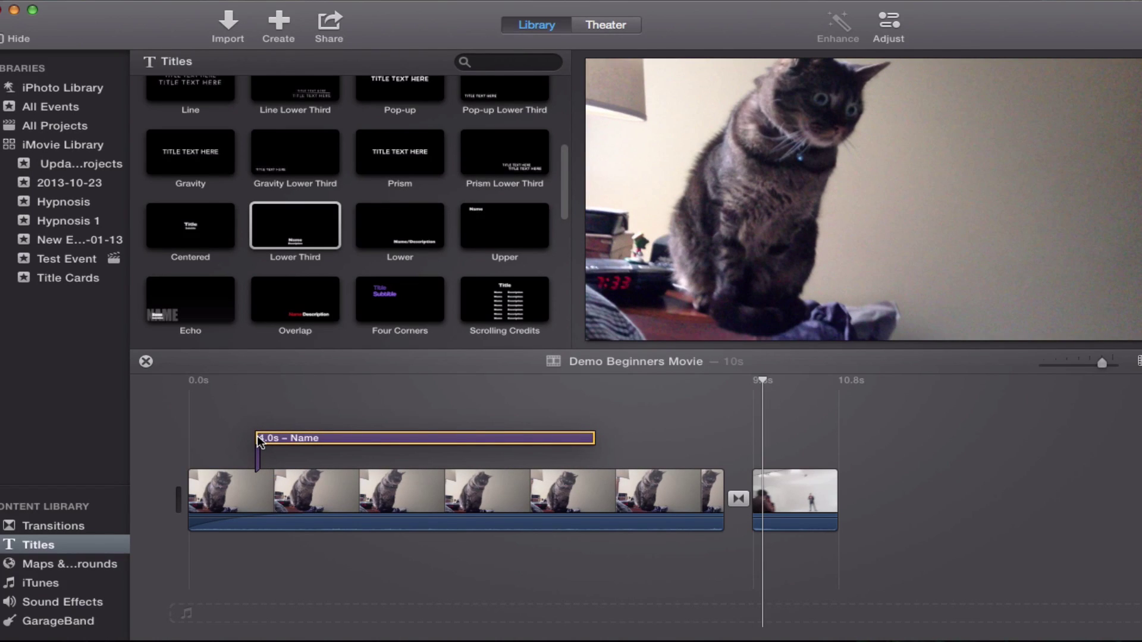
pyautogui.moveTo(257, 435); pyautogui.dragTo(345, 446)
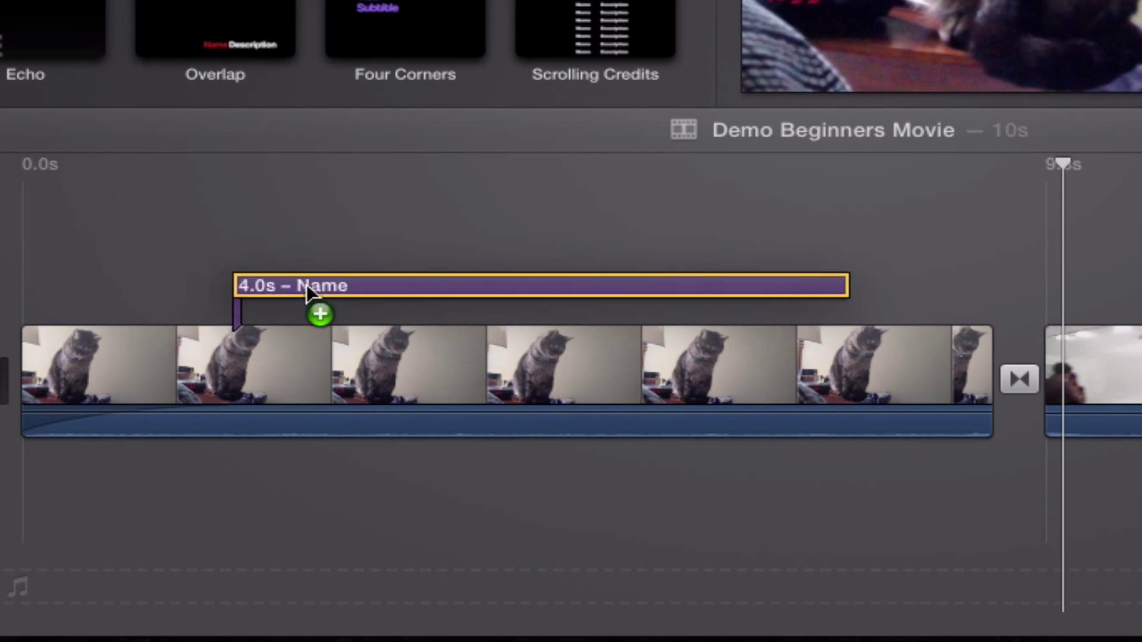
pyautogui.moveTo(305, 284); pyautogui.dragTo(1062, 296)
pyautogui.moveTo(878, 294); pyautogui.dragTo(301, 280)
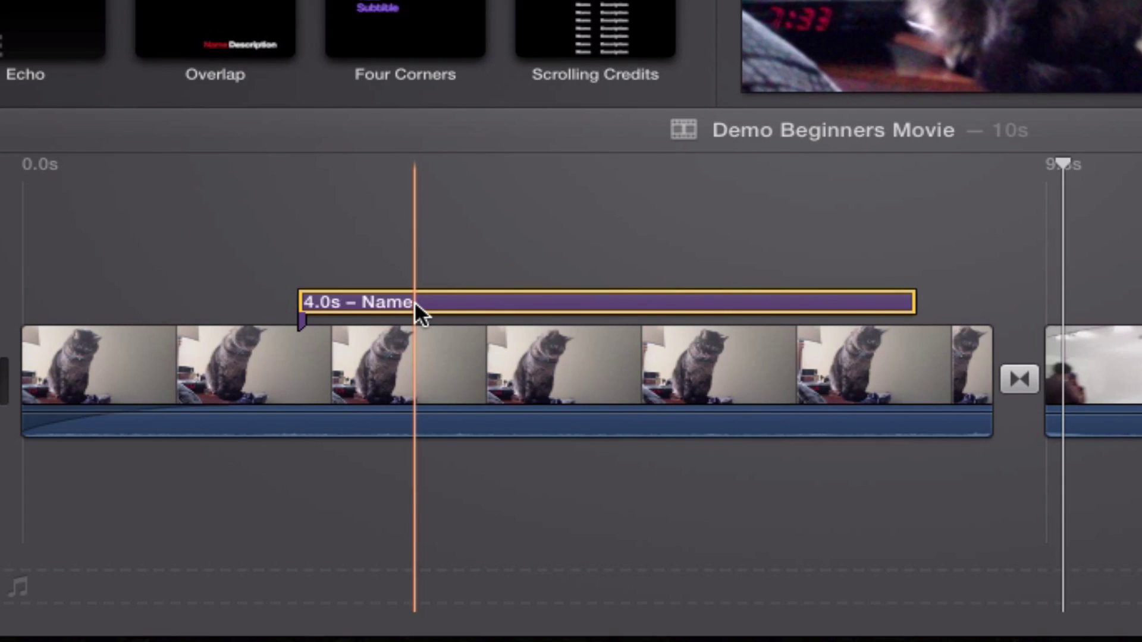
# Step: Replace the title's name line with "Hello Oscar" and clear its description line
pyautogui.click(413, 302)
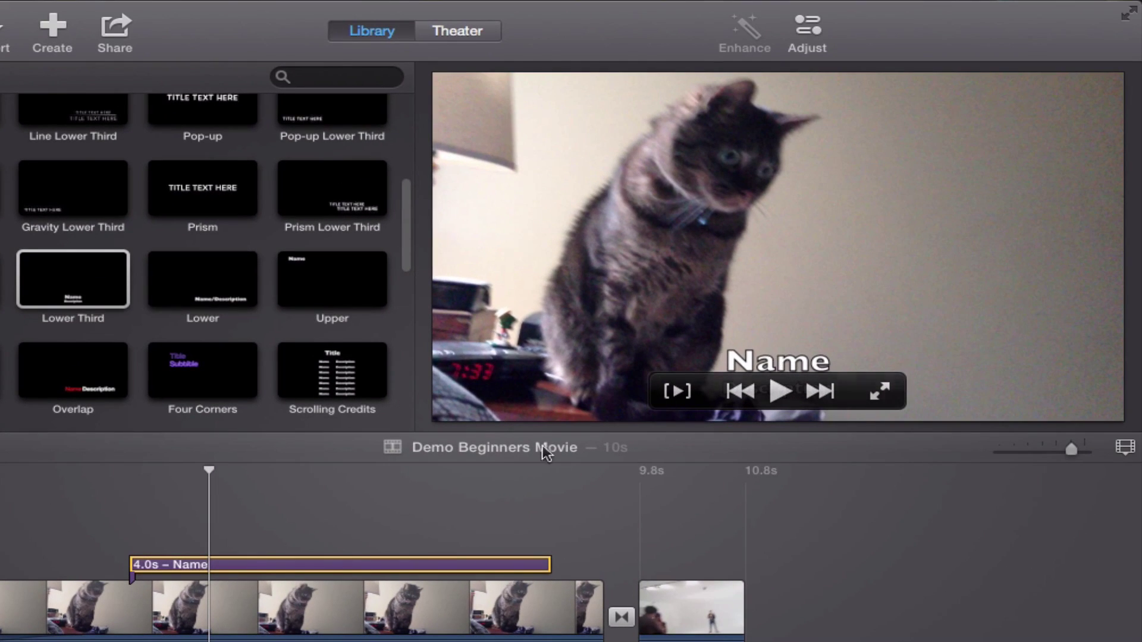
pyautogui.click(225, 563)
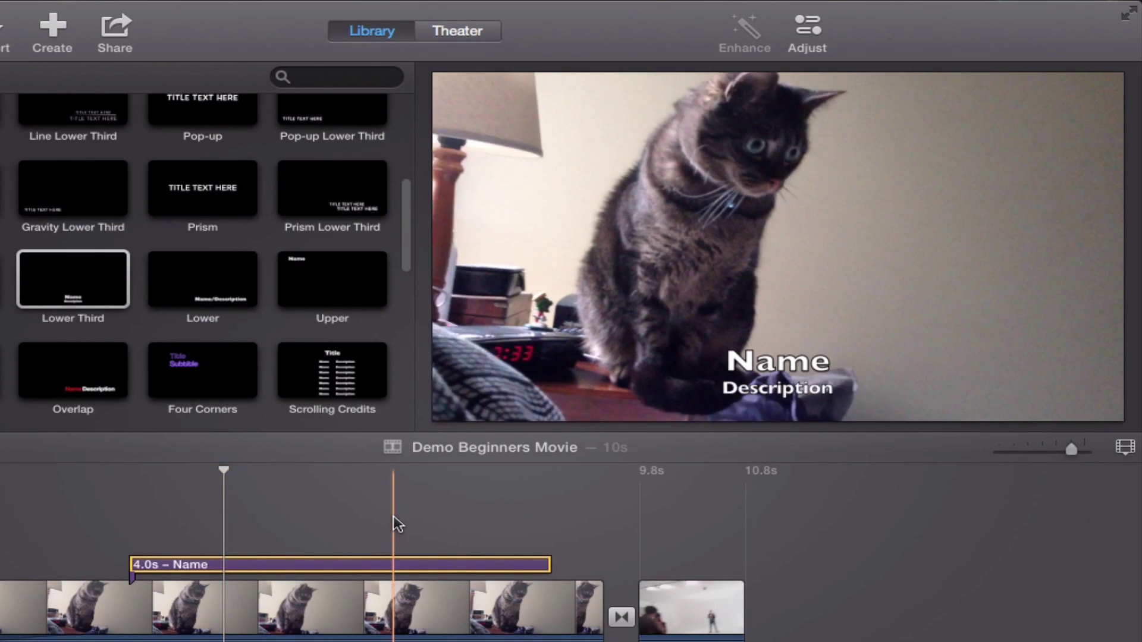
pyautogui.moveTo(764, 386)
pyautogui.doubleClick(771, 368)
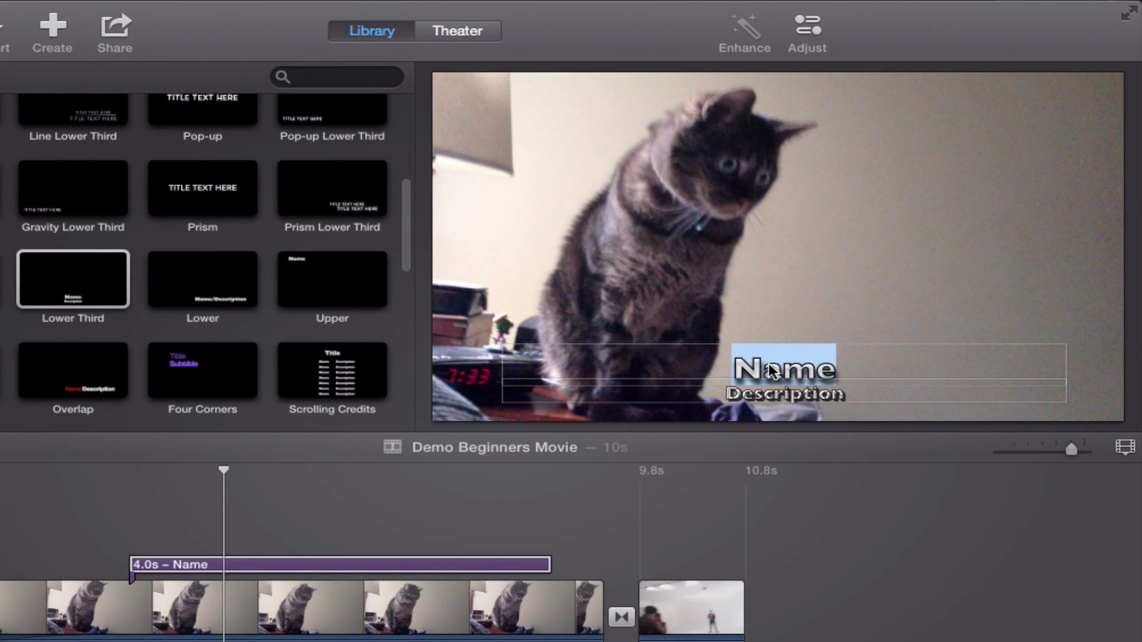
pyautogui.write('Hello')
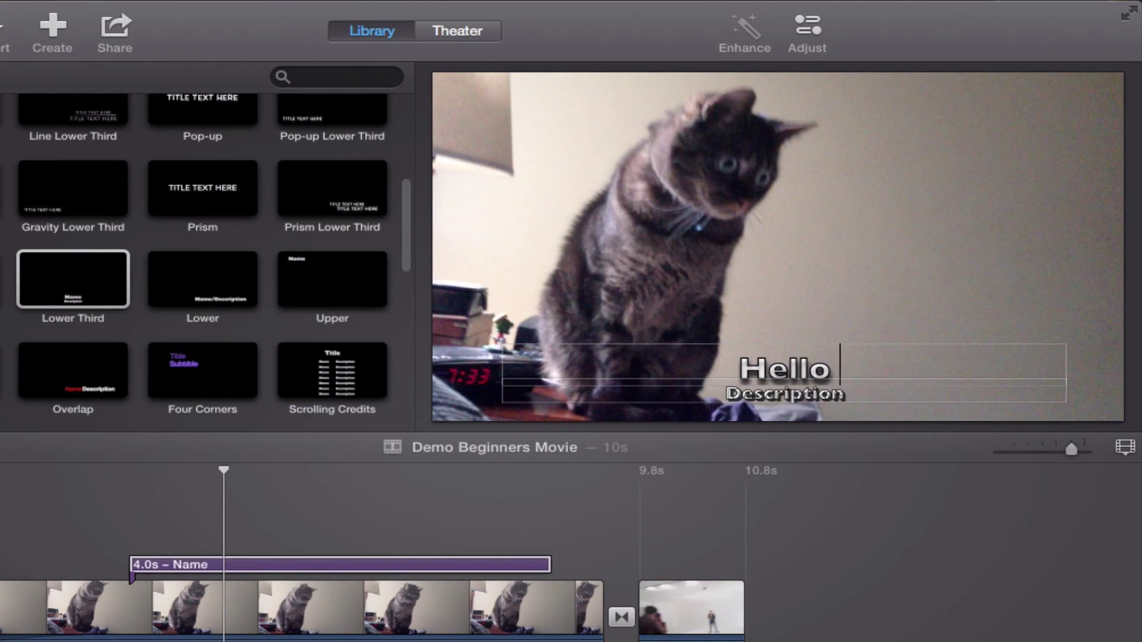
pyautogui.write(' Oscar')
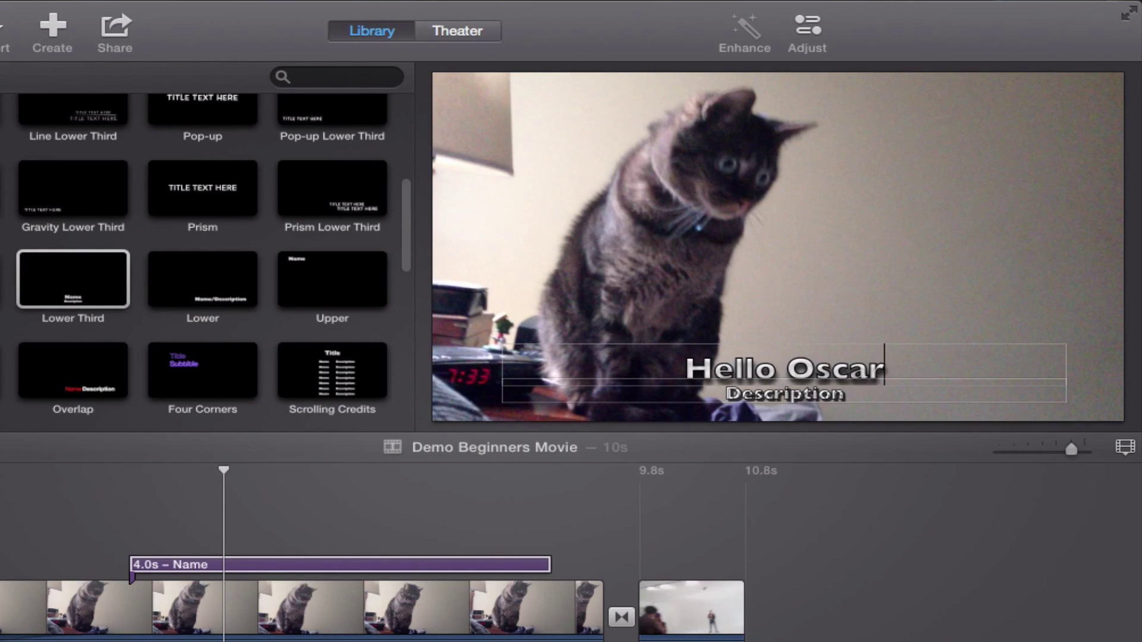
pyautogui.click(768, 397)
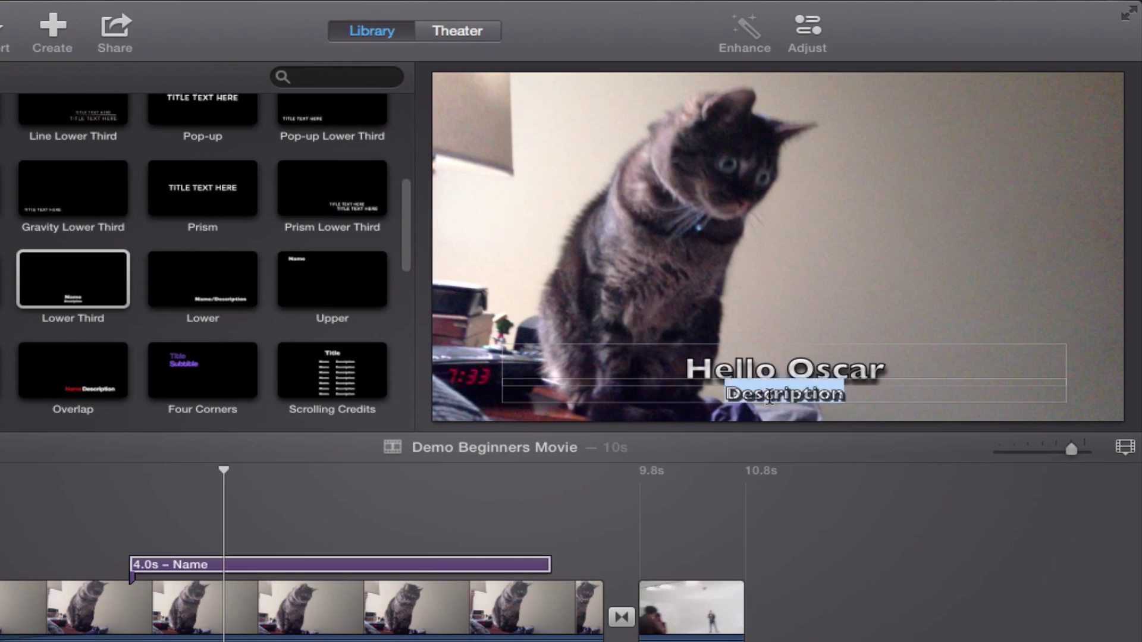
pyautogui.press('BackSpace')
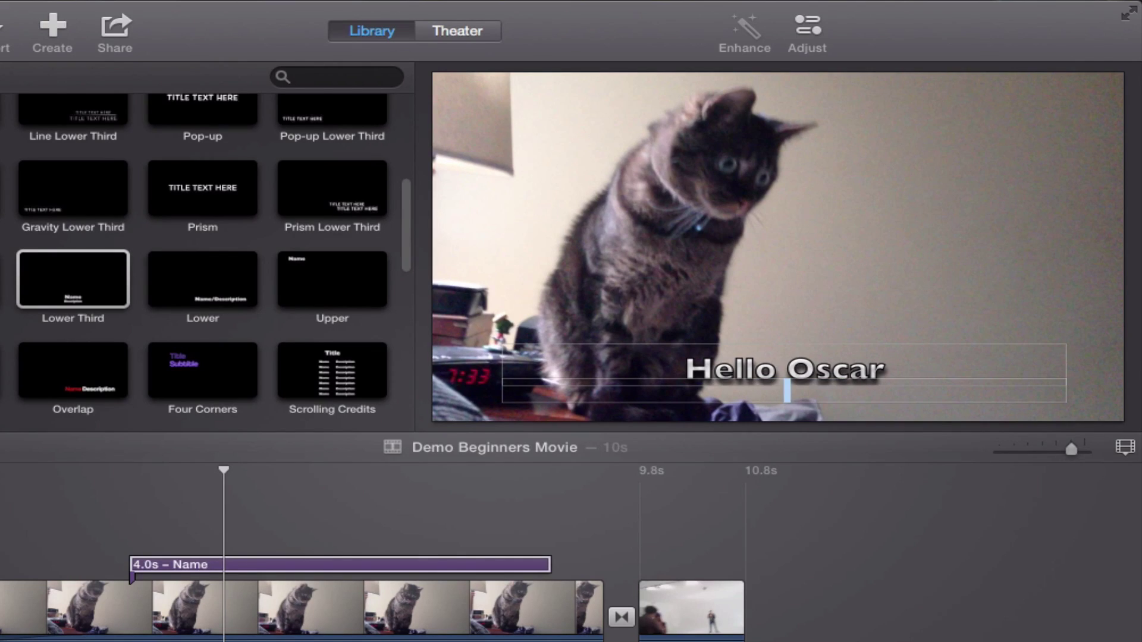
# Step: Set the "Hello Oscar" text to the Chalkboard font in bold and apply the title changes
pyautogui.click(782, 361)
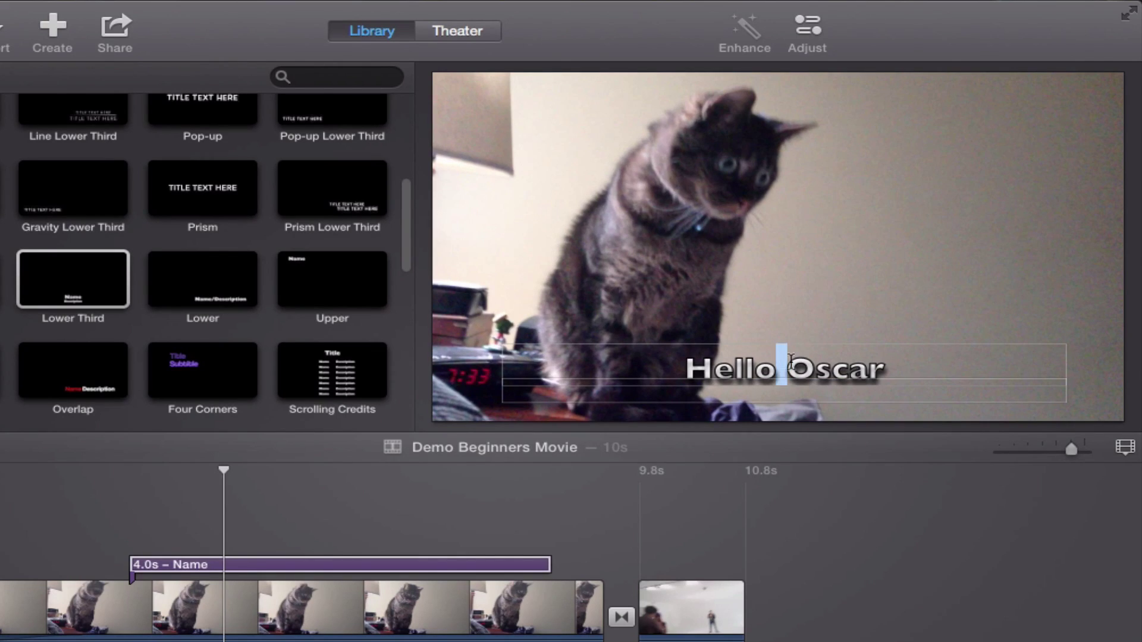
pyautogui.moveTo(889, 367); pyautogui.dragTo(694, 380)
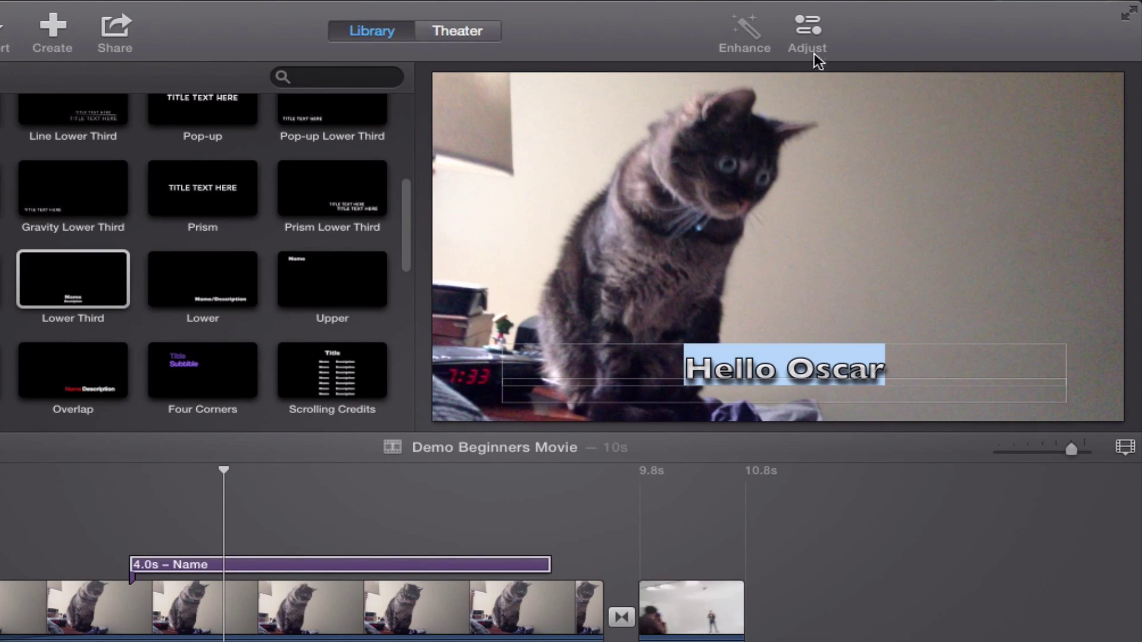
pyautogui.click(807, 27)
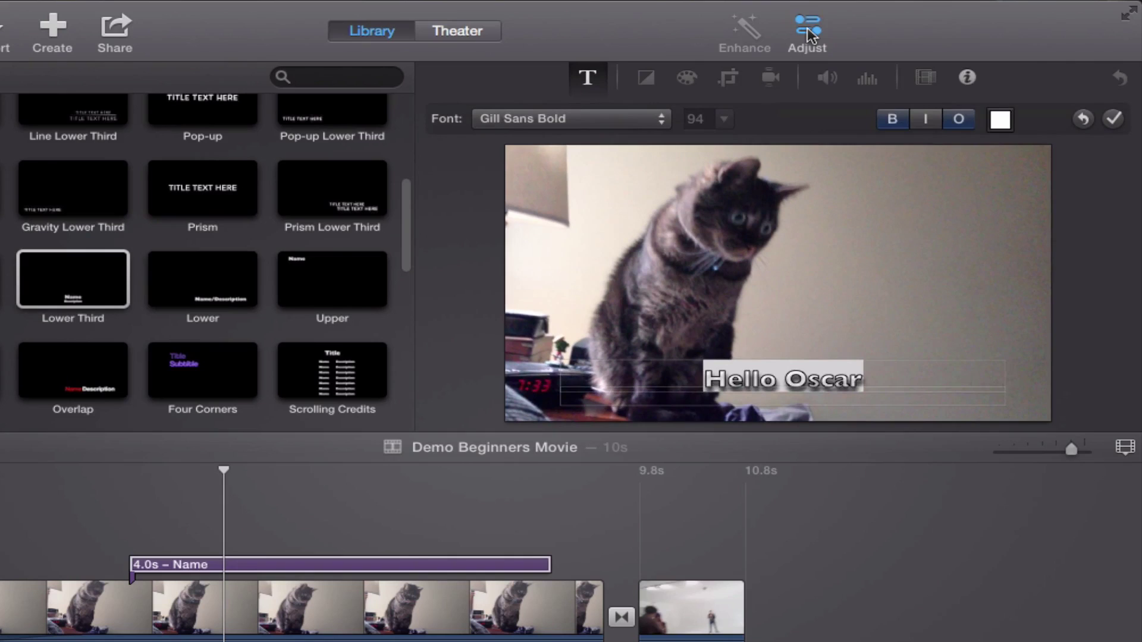
pyautogui.click(648, 119)
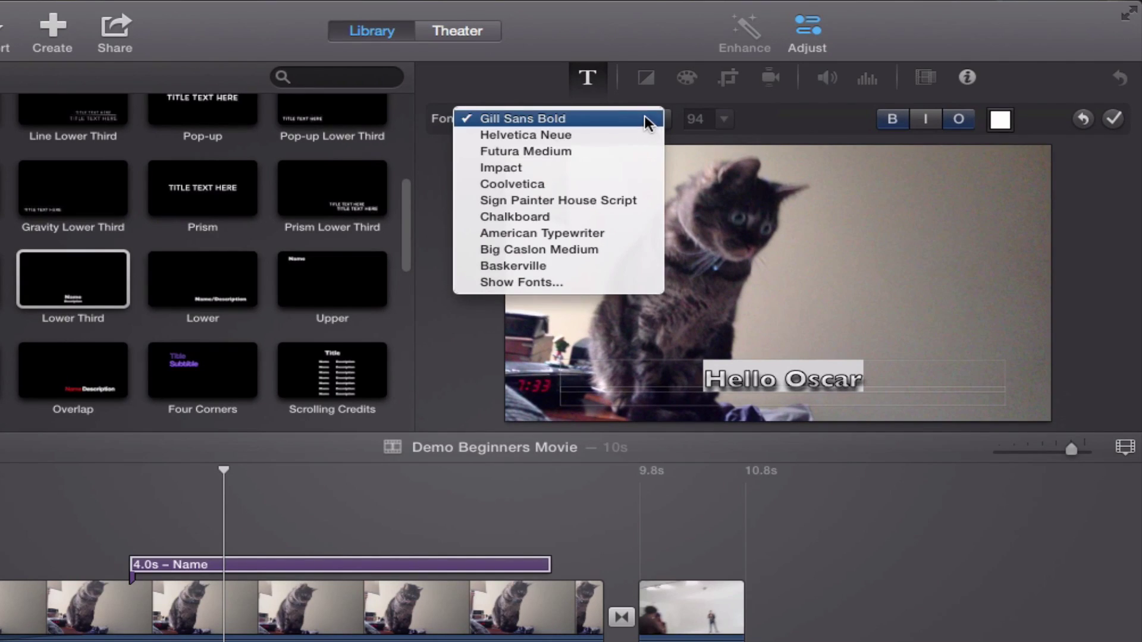
pyautogui.click(597, 217)
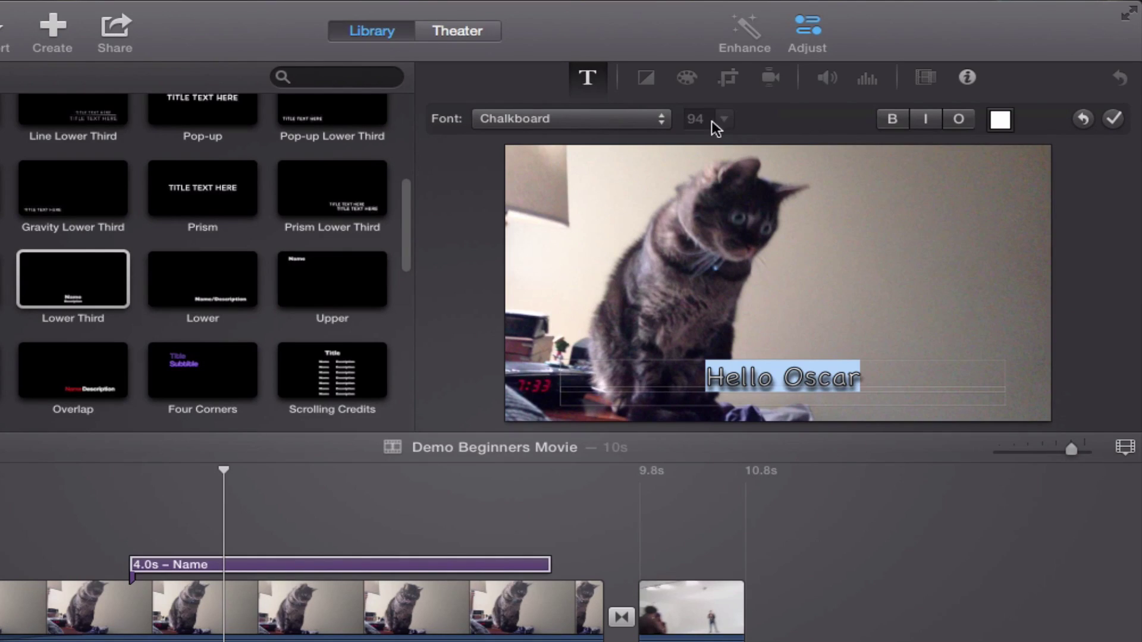
pyautogui.click(904, 122)
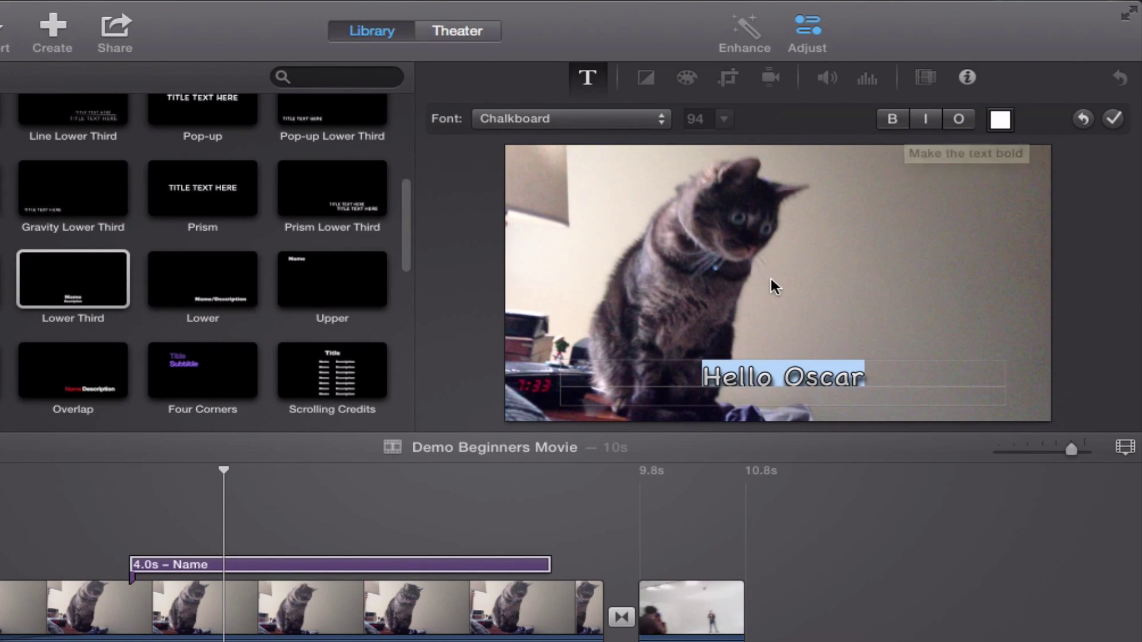
pyautogui.click(1114, 119)
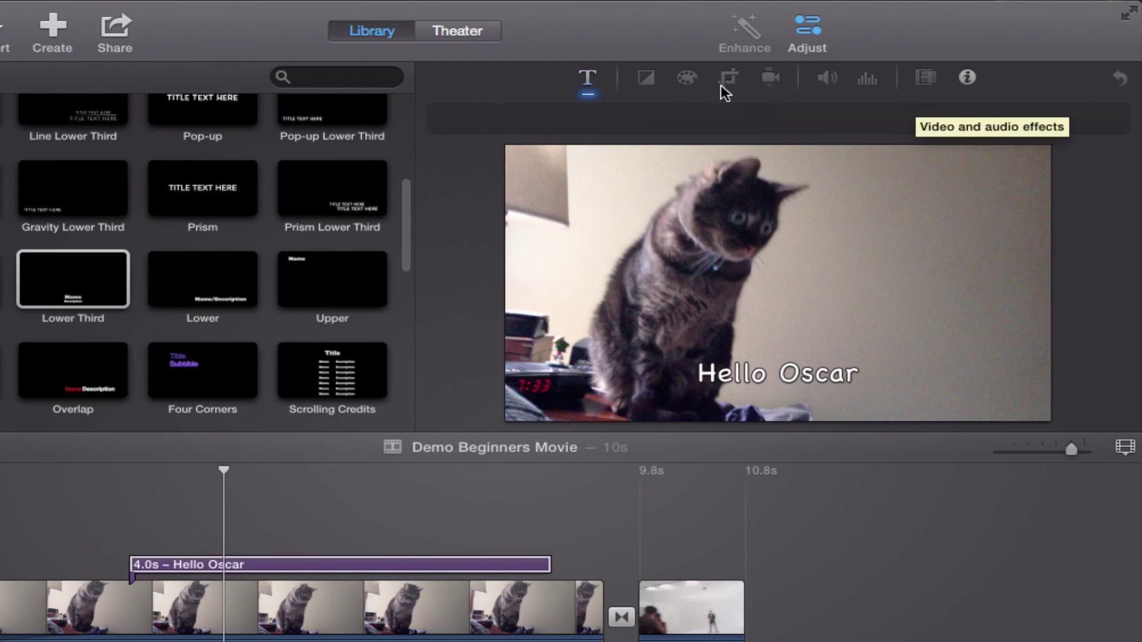
pyautogui.click(823, 43)
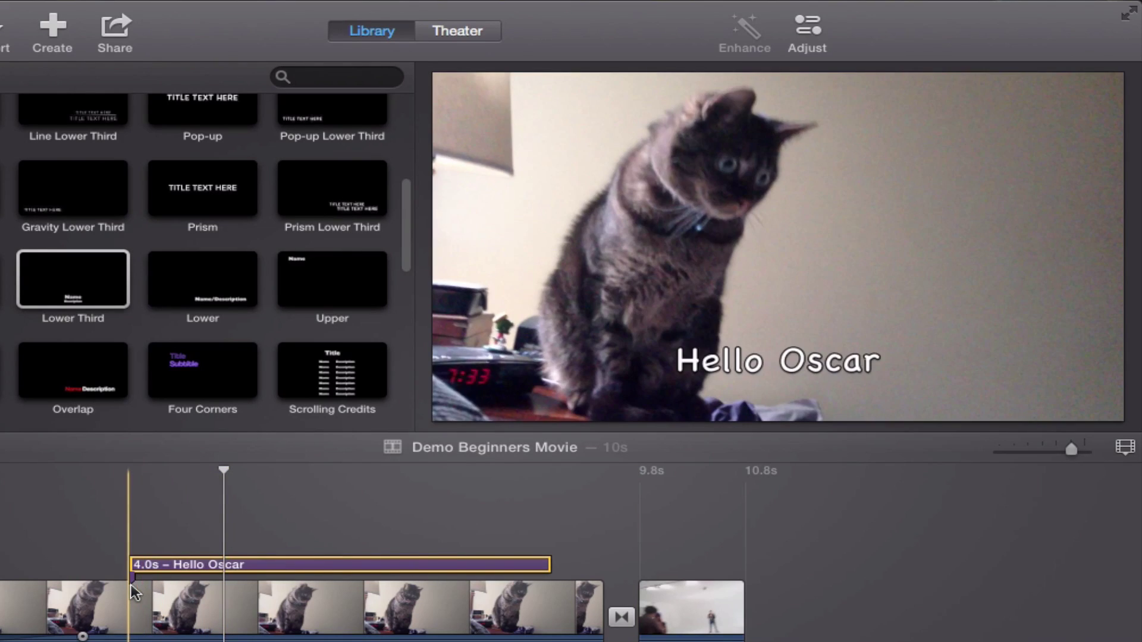
# Step: Play the movie from just before the "Hello Oscar" title to preview it over the cat clip
pyautogui.click(130, 584)
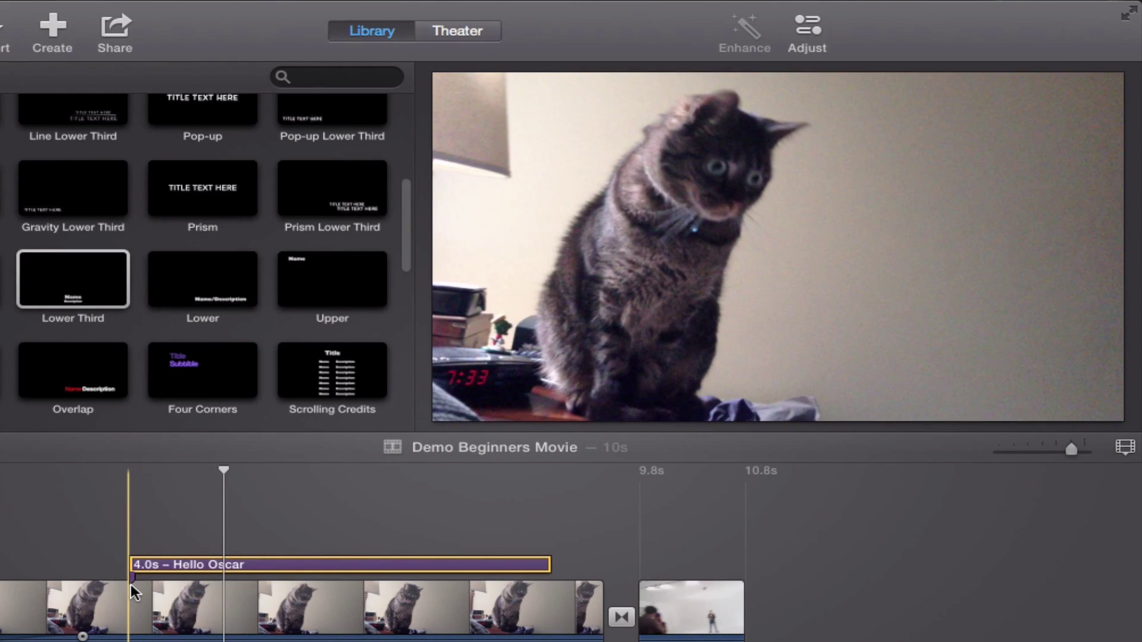
pyautogui.click(108, 583)
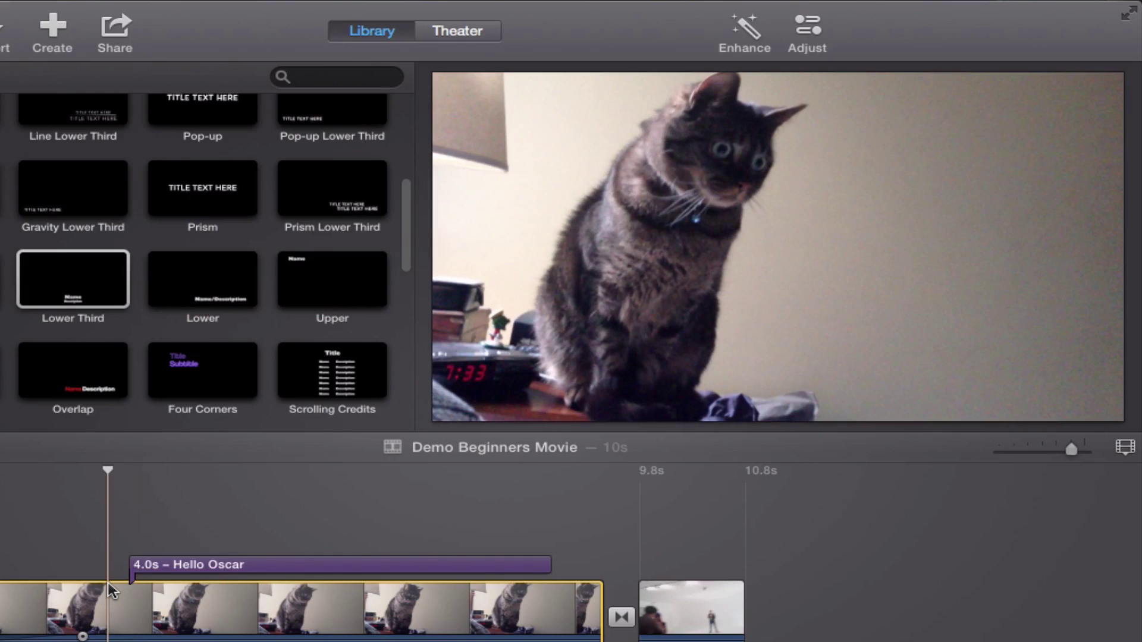
pyautogui.press('space')
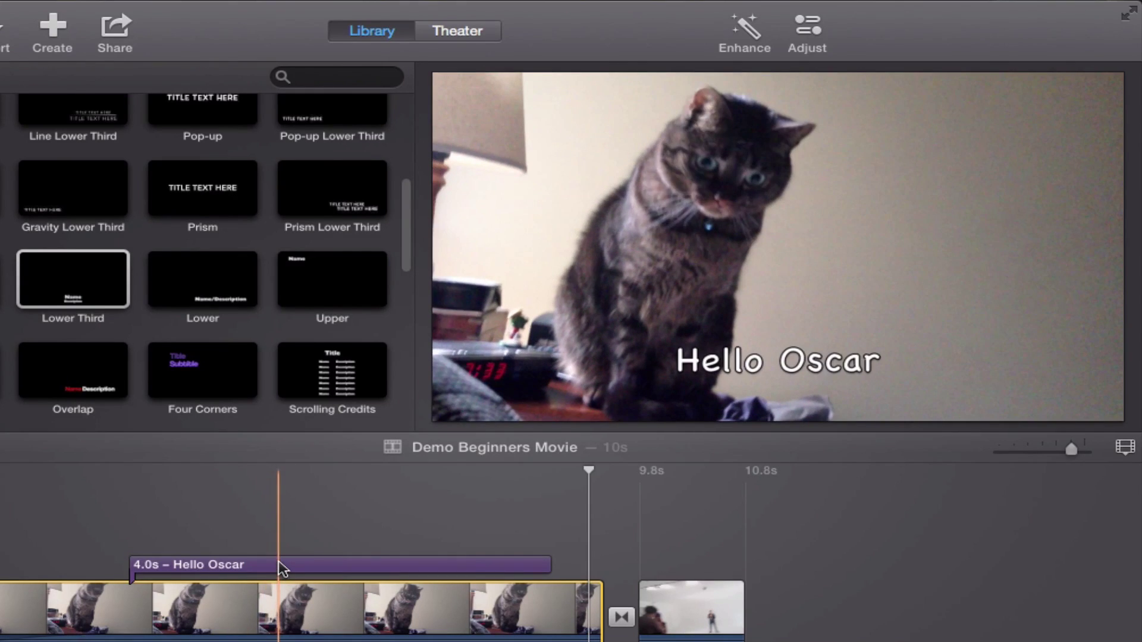
# Step: Trim the end of the "Hello Oscar" title to a duration of 2.4 s
pyautogui.click(280, 566)
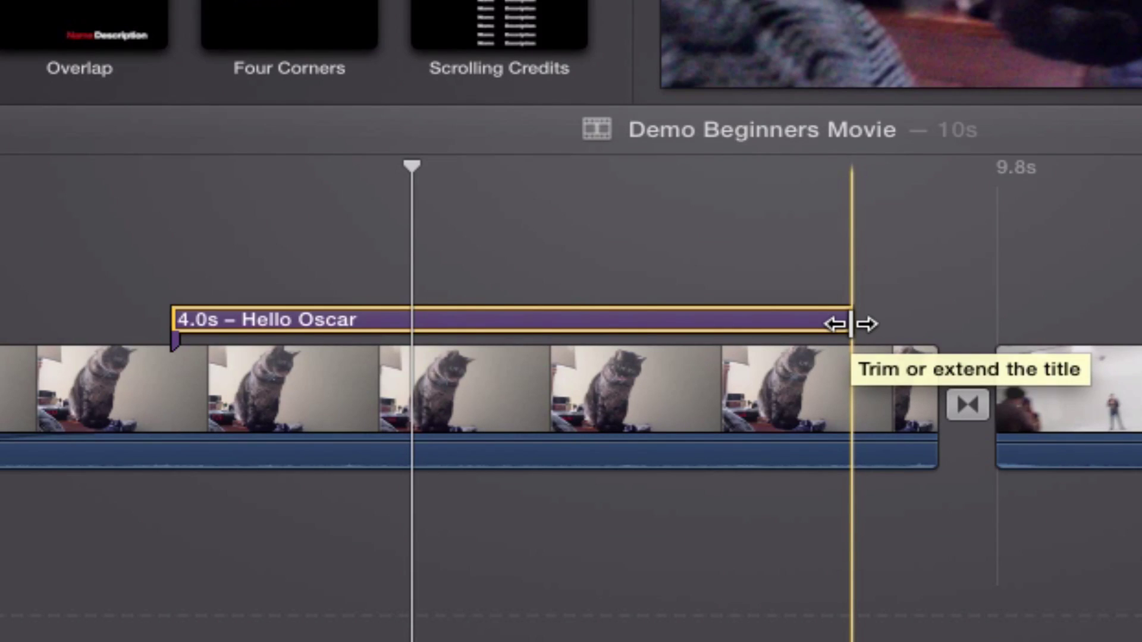
pyautogui.moveTo(851, 324); pyautogui.dragTo(516, 317)
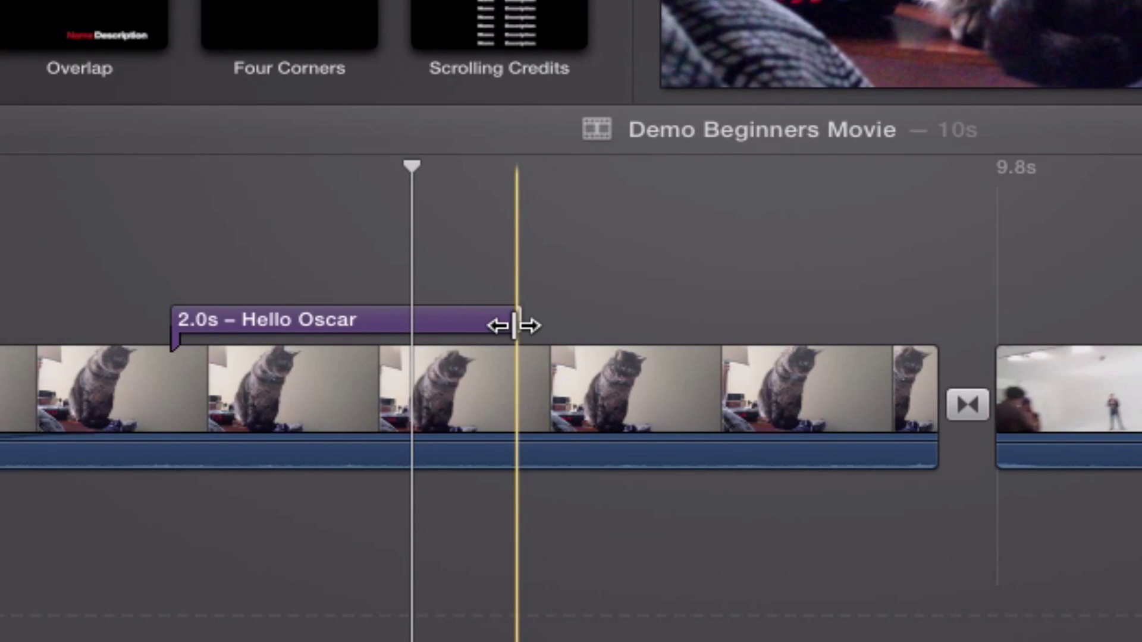
pyautogui.moveTo(515, 325); pyautogui.dragTo(580, 325)
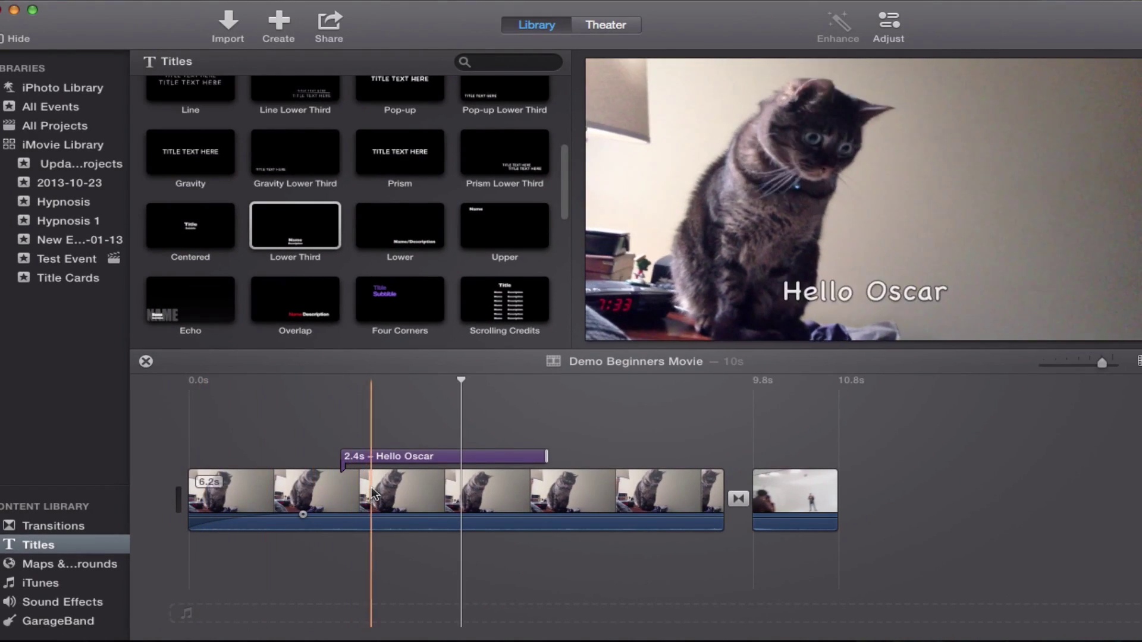
# Step: Add a Scrolling Credits title at the end of the movie, after the second clip
pyautogui.moveTo(399, 227); pyautogui.dragTo(449, 274)
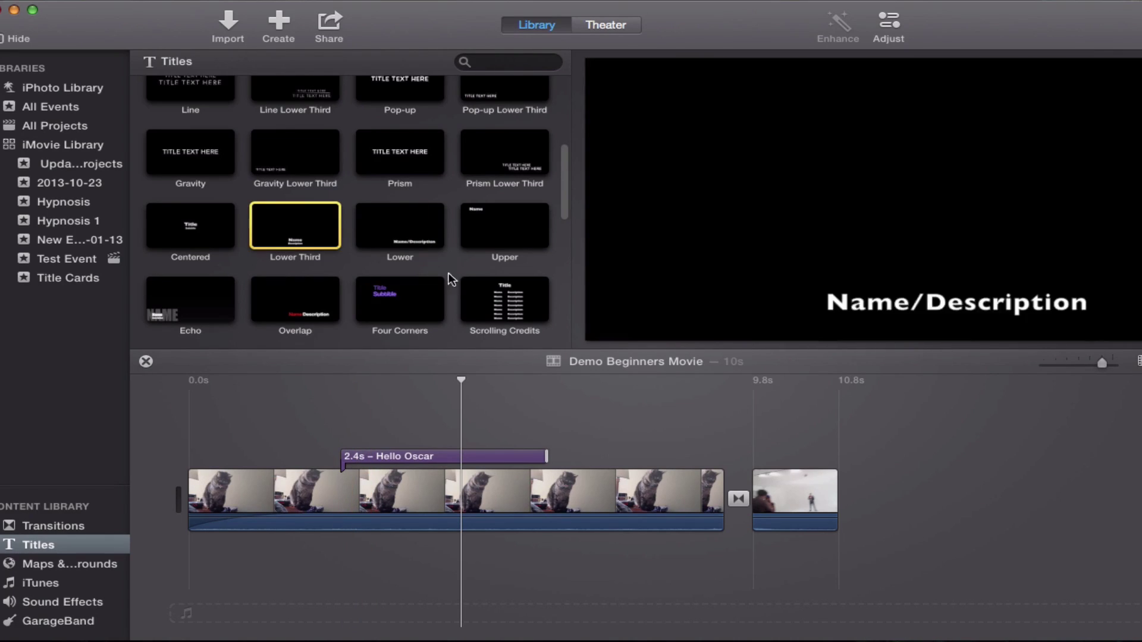
pyautogui.click(504, 297)
pyautogui.moveTo(506, 298); pyautogui.dragTo(863, 500)
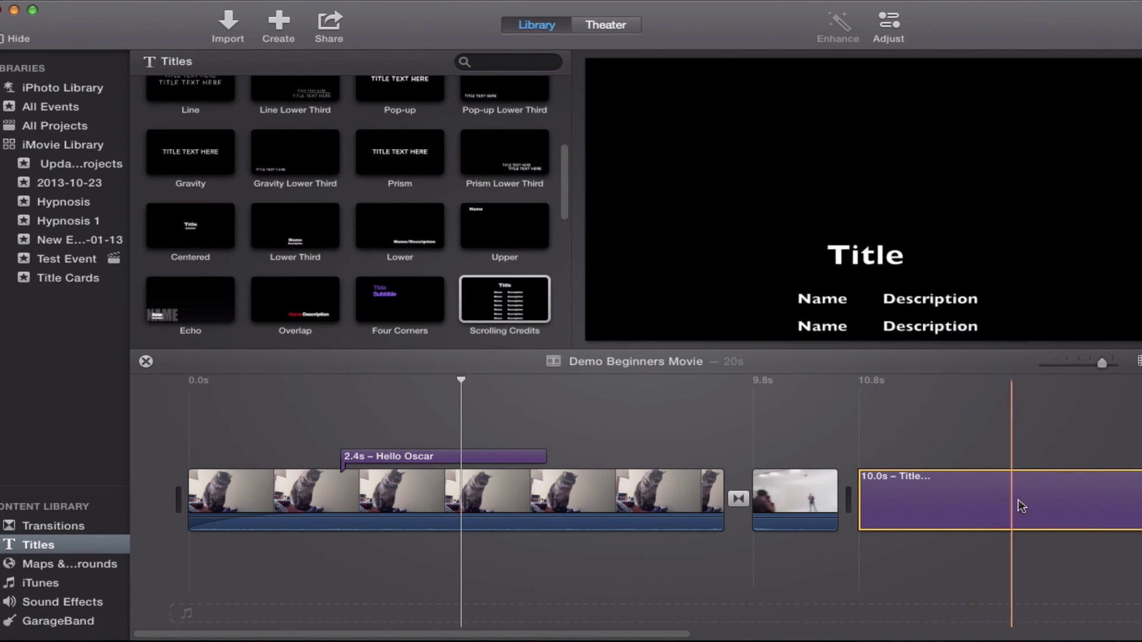
# Step: Replace the heading of the scrolling credits title with "Thanks to"
pyautogui.click(1094, 505)
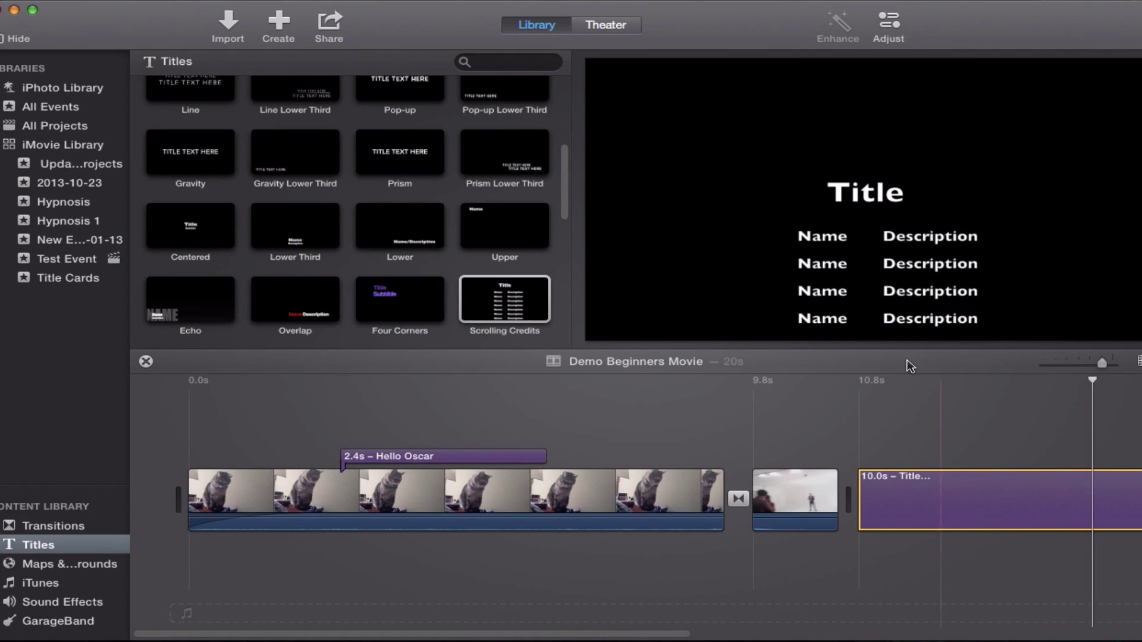
pyautogui.click(840, 244)
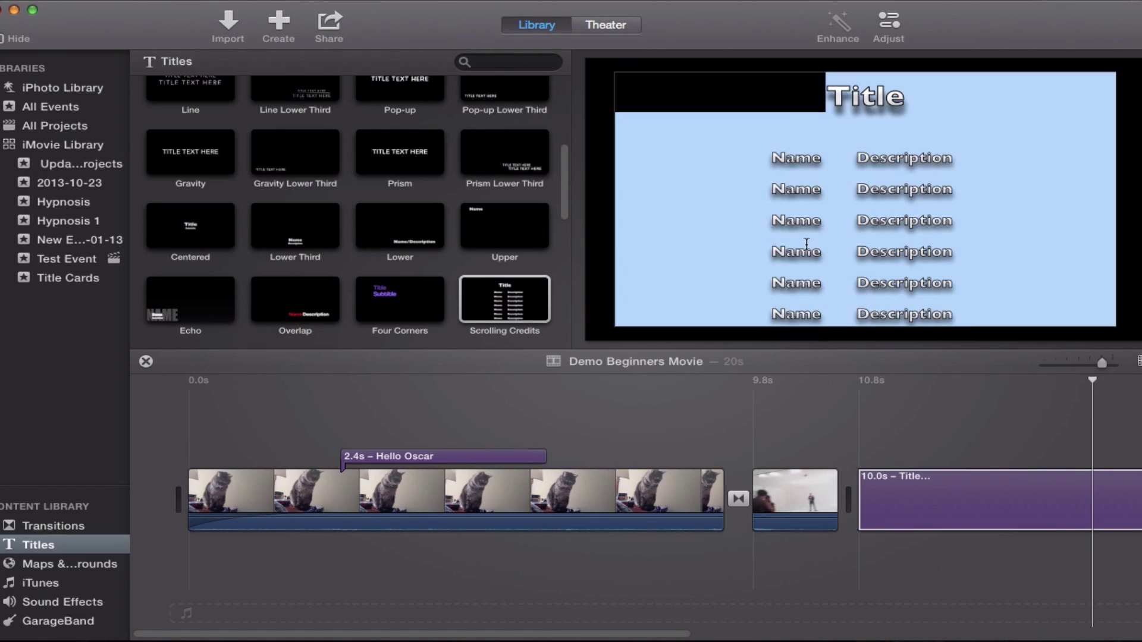
pyautogui.click(832, 120)
pyautogui.doubleClick(840, 98)
pyautogui.write('Thanks to')
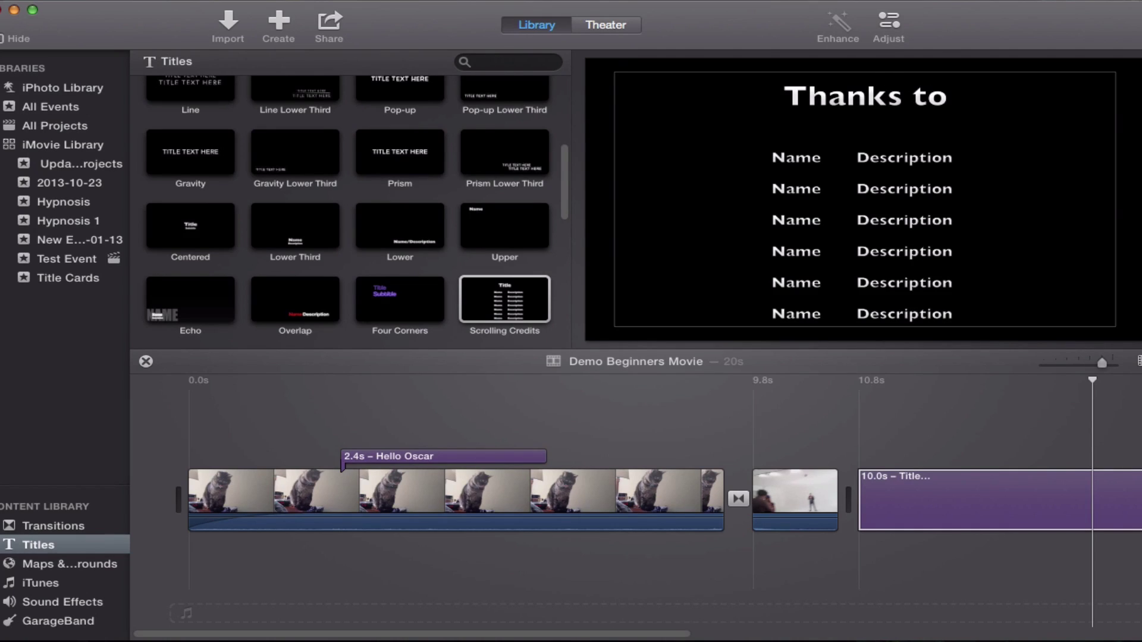
# Step: Fill in the first credits row with "Me" as the name and "Cameraman" as the description
pyautogui.doubleClick(798, 155)
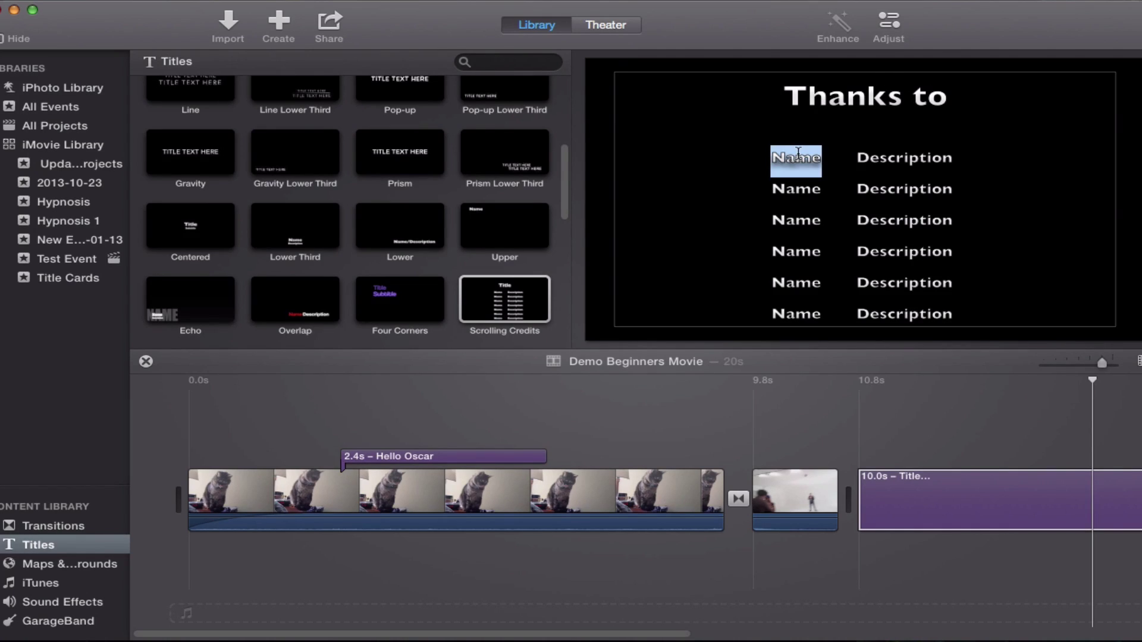
pyautogui.write('Me')
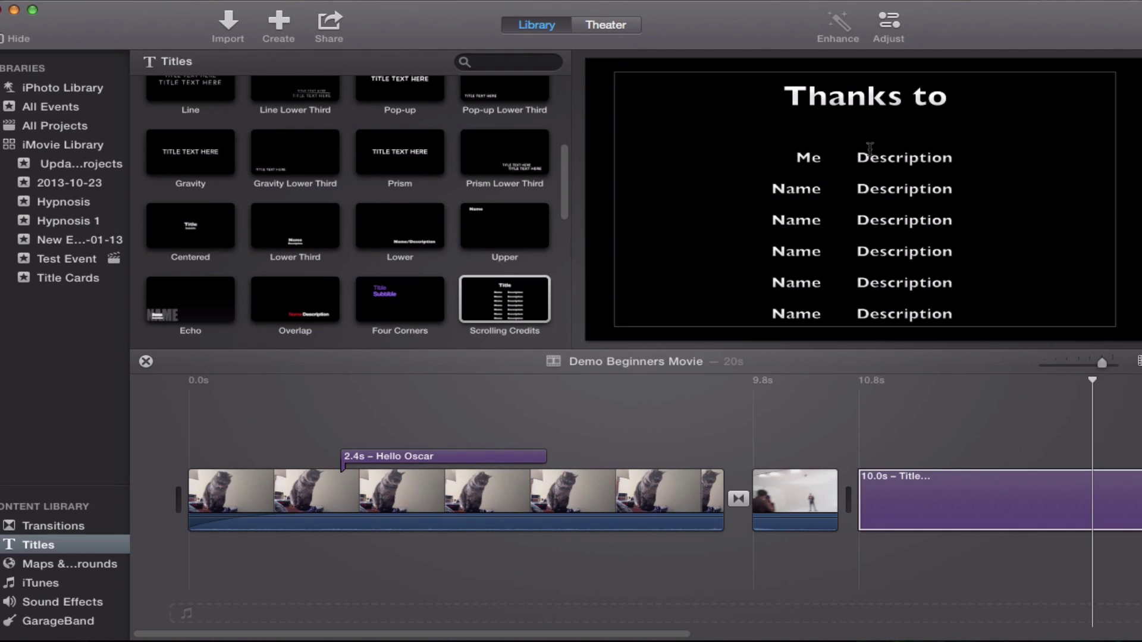
pyautogui.doubleClick(877, 155)
pyautogui.write('Camer')
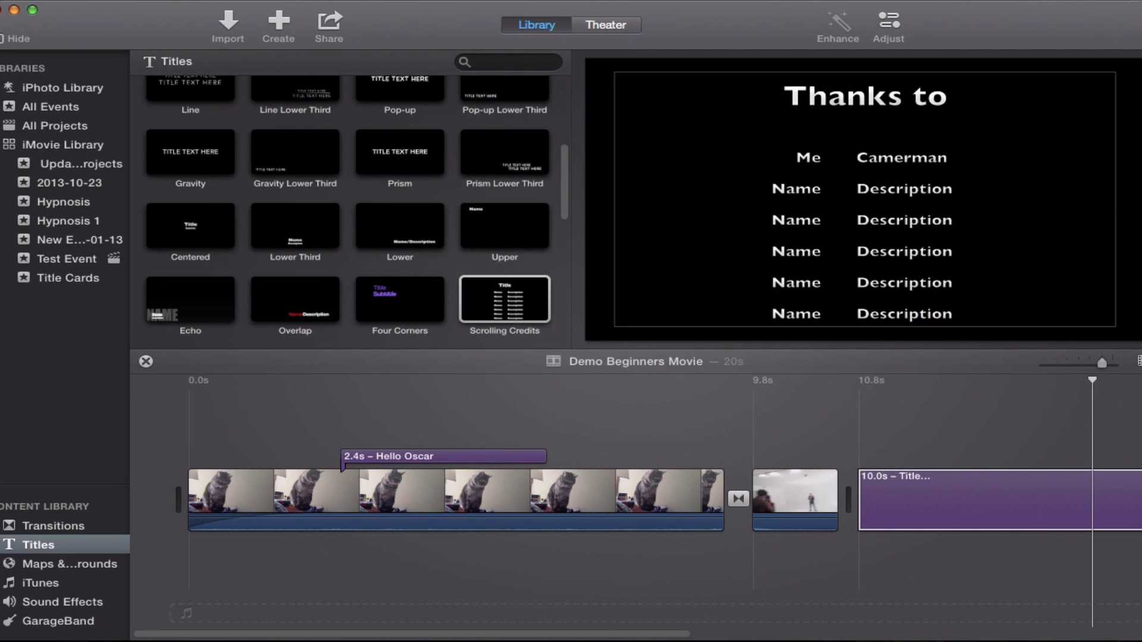
pyautogui.write('a')
# Step: Fill in the second credits row with "me" as the name and "Editor" as the description
pyautogui.doubleClick(802, 193)
pyautogui.write('me')
pyautogui.doubleClick(871, 182)
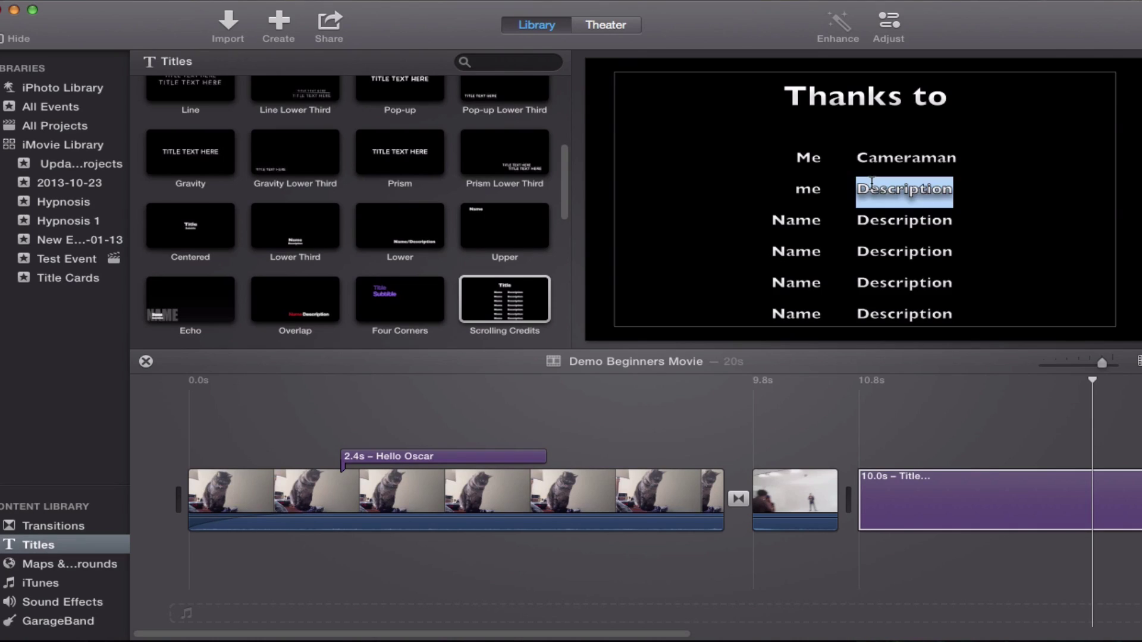
pyautogui.write('Editor')
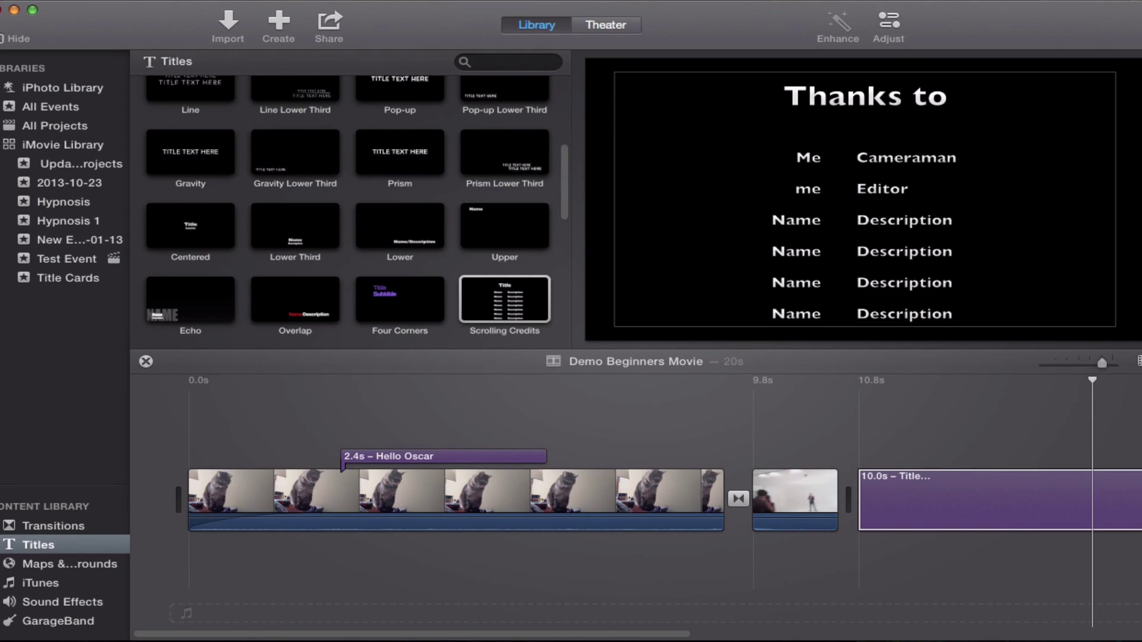
# Step: Fill in the third credits row with "Me" as the name and "Script writer" as the description
pyautogui.doubleClick(798, 219)
pyautogui.write('Me')
pyautogui.doubleClick(903, 229)
pyautogui.write('Sc')
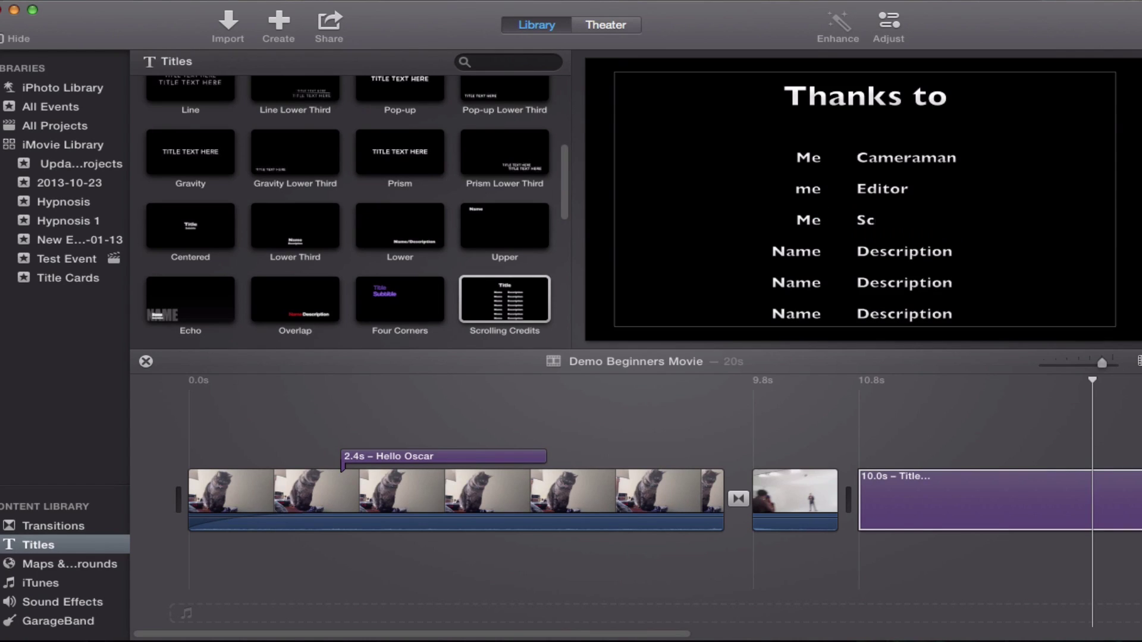
pyautogui.write('ript writer')
pyautogui.press('BackSpace')
pyautogui.press('BackSpace')
pyautogui.write('ter')
# Step: Delete all remaining placeholder name and description rows below the "Script writer" credit
pyautogui.hotkey('shift', 'Down')
pyautogui.hotkey('shift', 'Down')
pyautogui.hotkey('shift', 'Down')
pyautogui.hotkey('shift', 'Down')
pyautogui.hotkey('shift', 'Down')
pyautogui.hotkey('shift', 'Down')
pyautogui.hotkey('shift', 'Down')
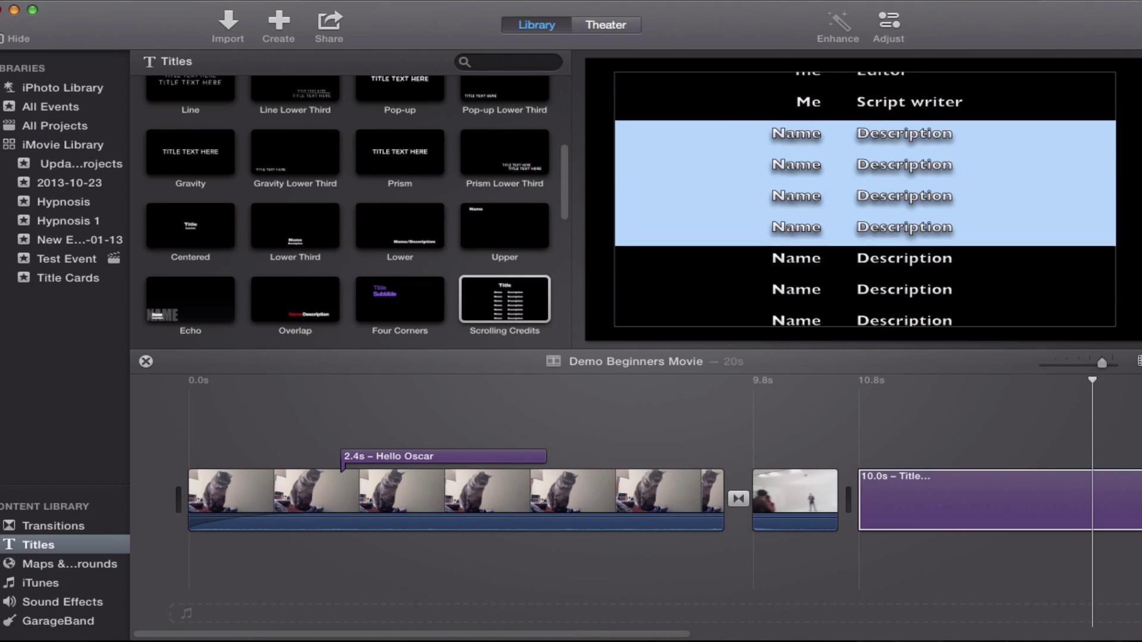
pyautogui.press('BackSpace')
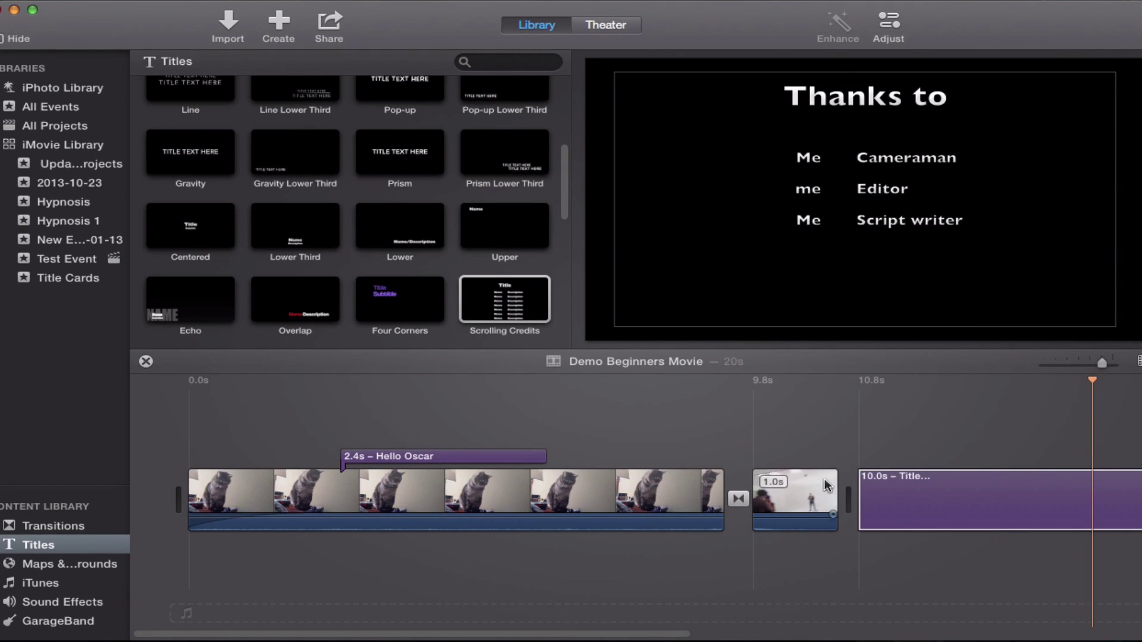
# Step: Play the end of the movie to preview the scrolling "Thanks to" credits, and return to the start of the timeline
pyautogui.click(794, 487)
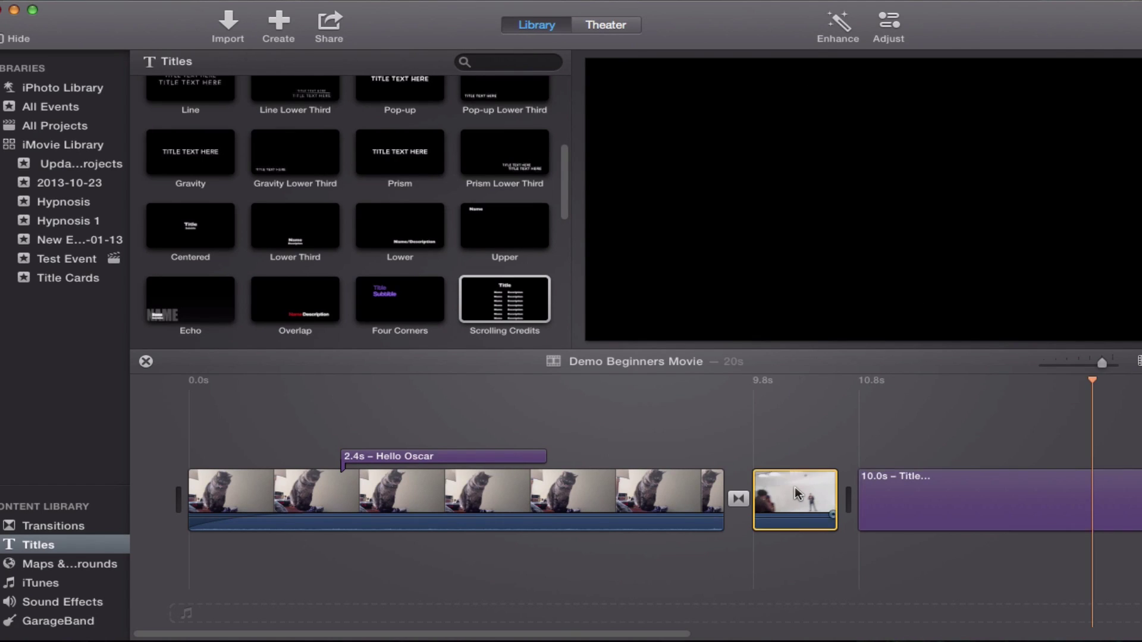
pyautogui.press('space')
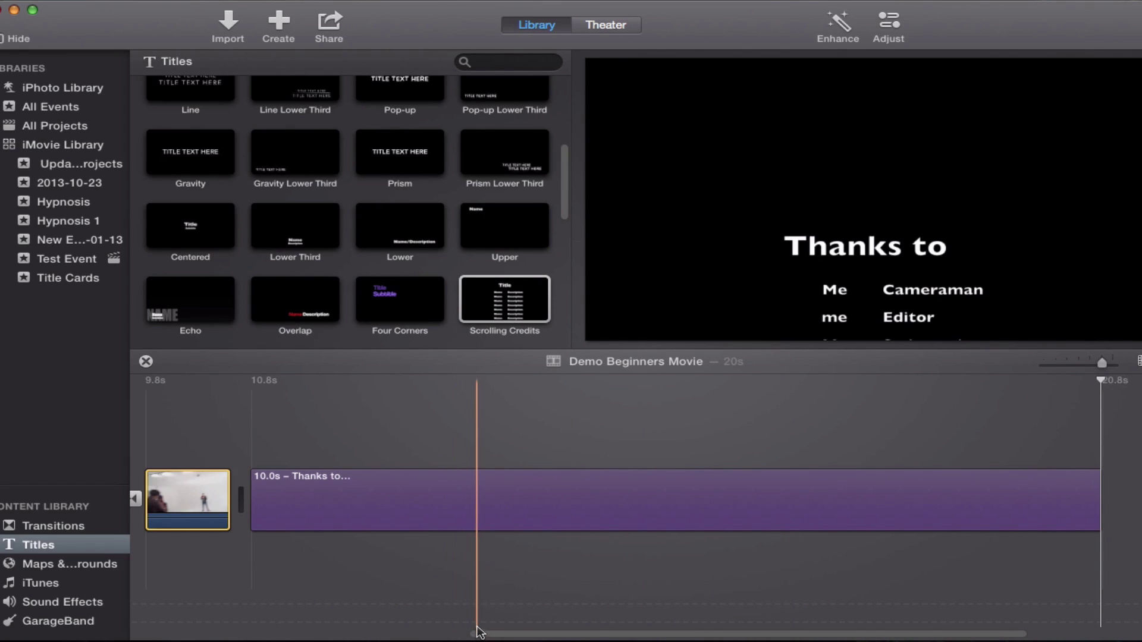
pyautogui.hscroll(-3, 380, 637)
pyautogui.hscroll(-10, 380, 638)
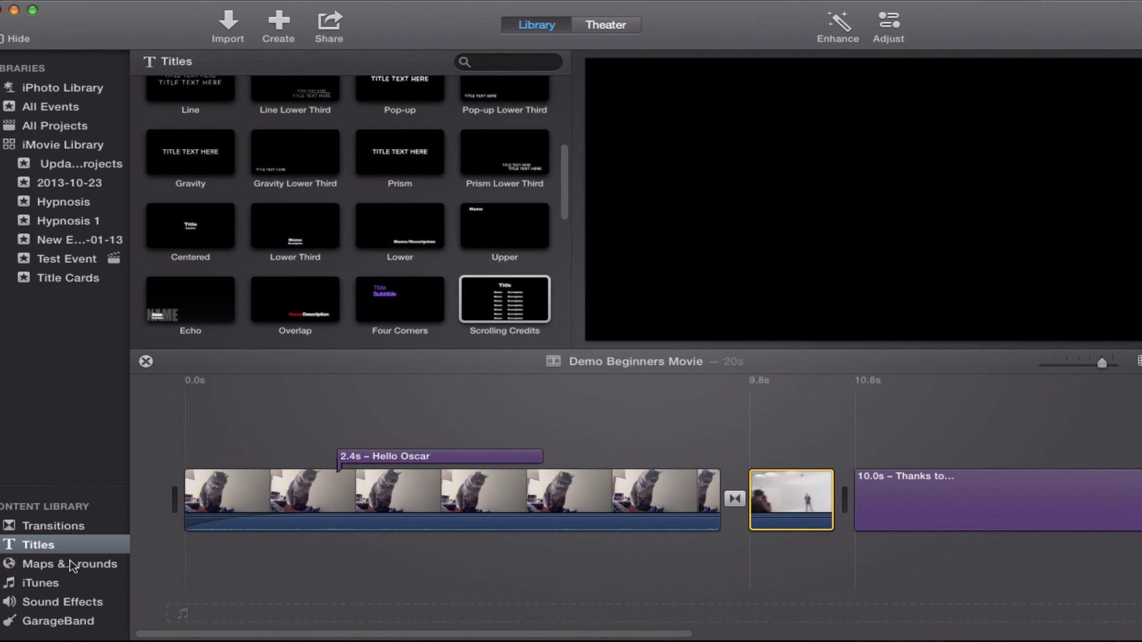
# Step: Replace the end credits clip with the Red background and place a new Scrolling Credits title over it
pyautogui.click(71, 564)
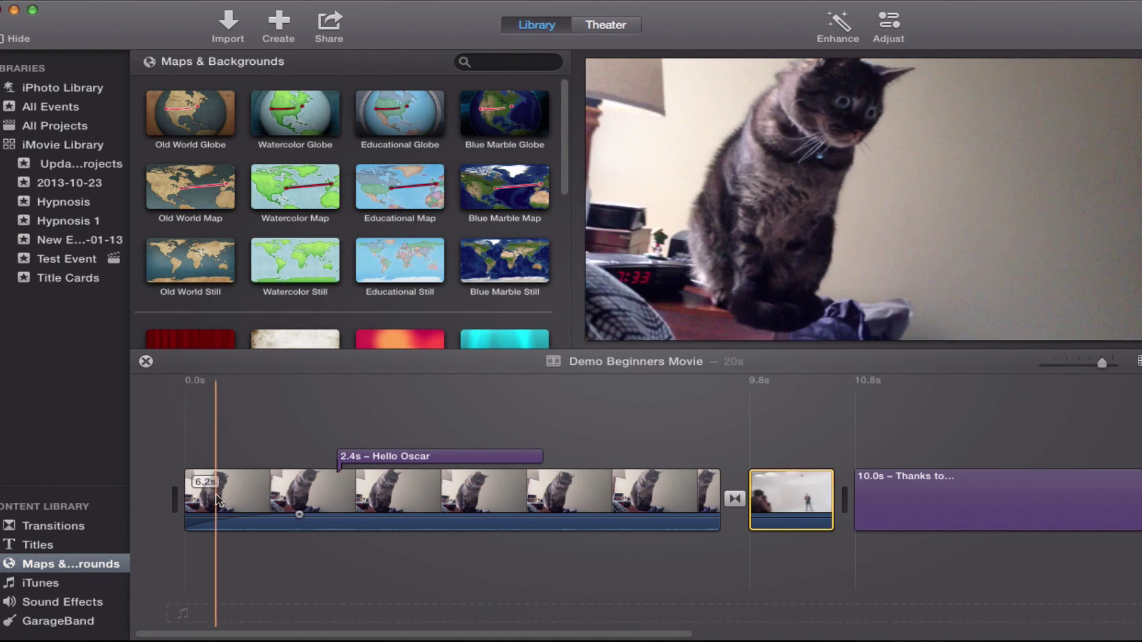
pyautogui.scroll(-10, 332, 246)
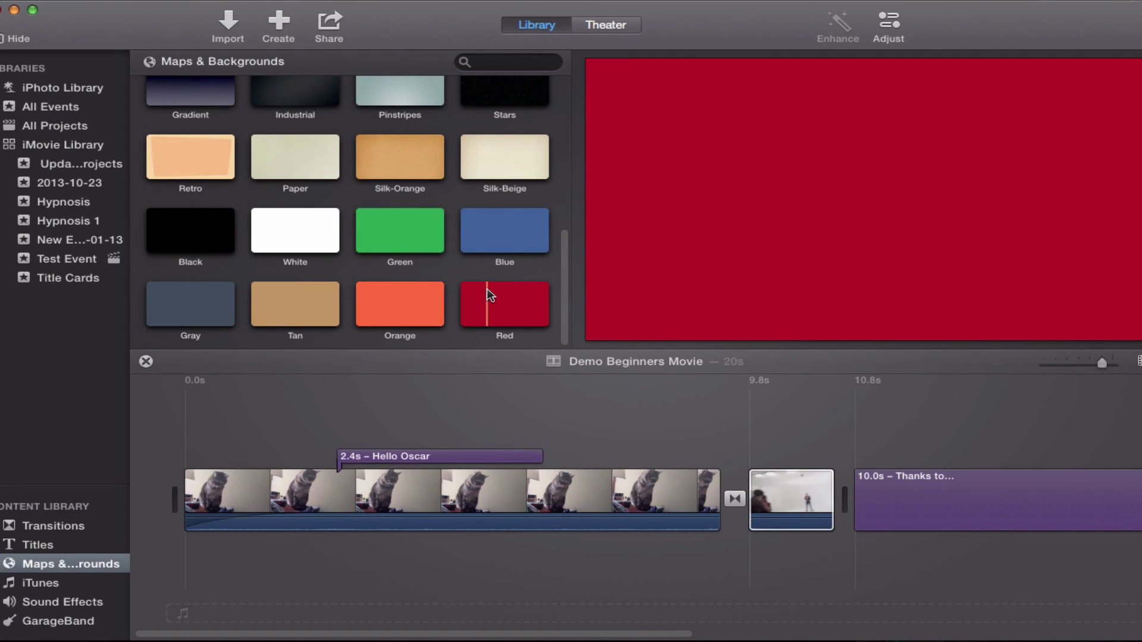
pyautogui.moveTo(494, 300); pyautogui.dragTo(896, 527)
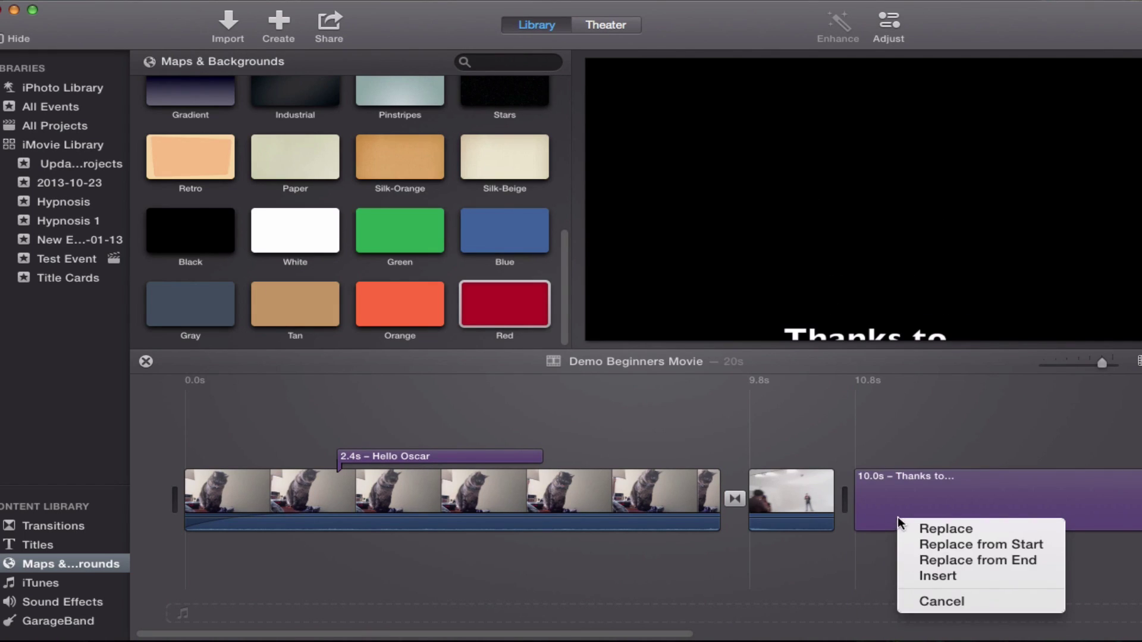
pyautogui.click(901, 528)
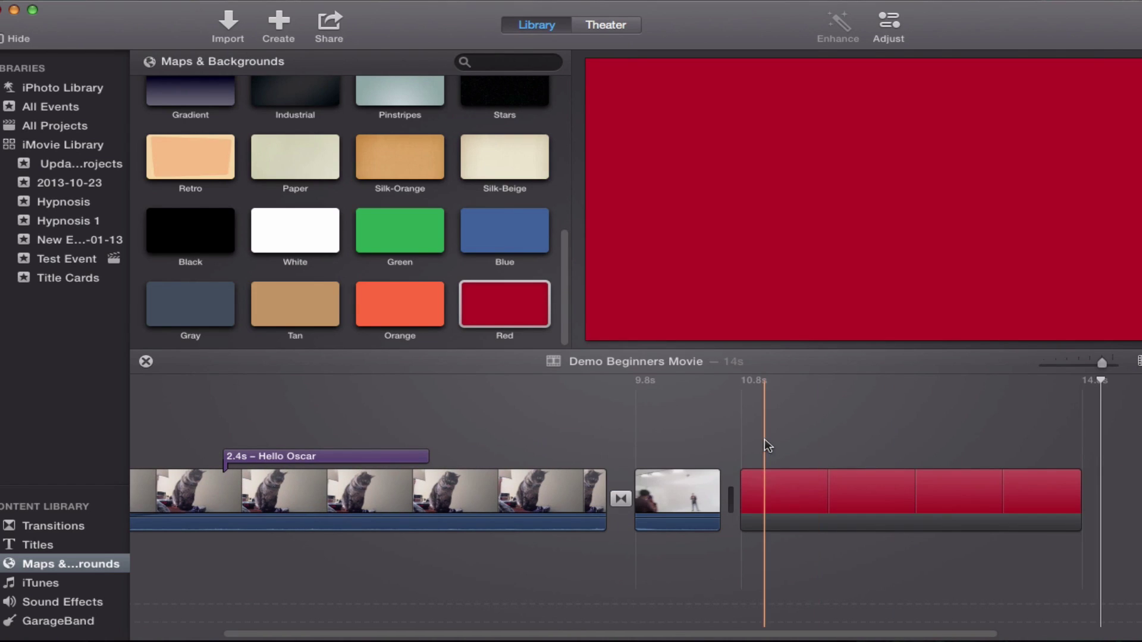
pyautogui.click(51, 535)
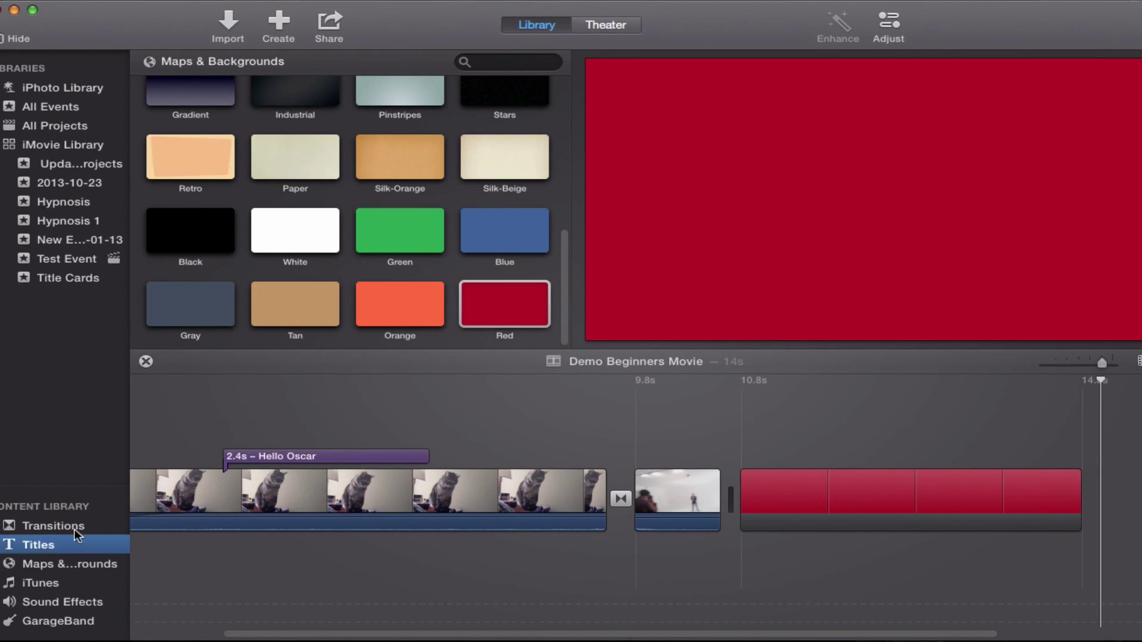
pyautogui.moveTo(504, 306); pyautogui.dragTo(789, 481)
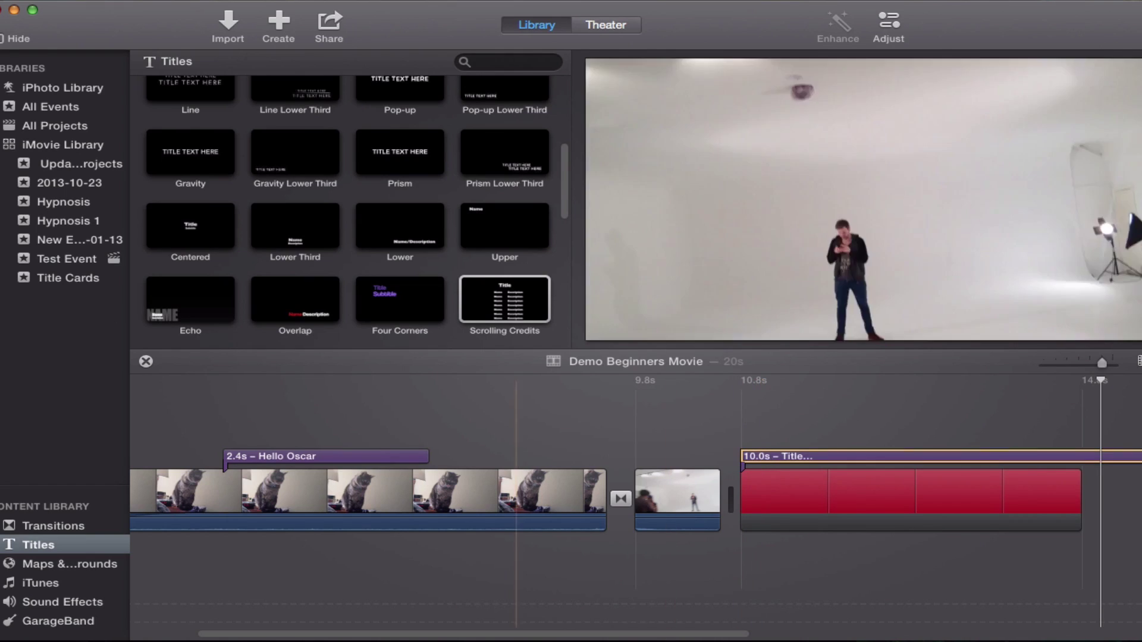
pyautogui.click(65, 563)
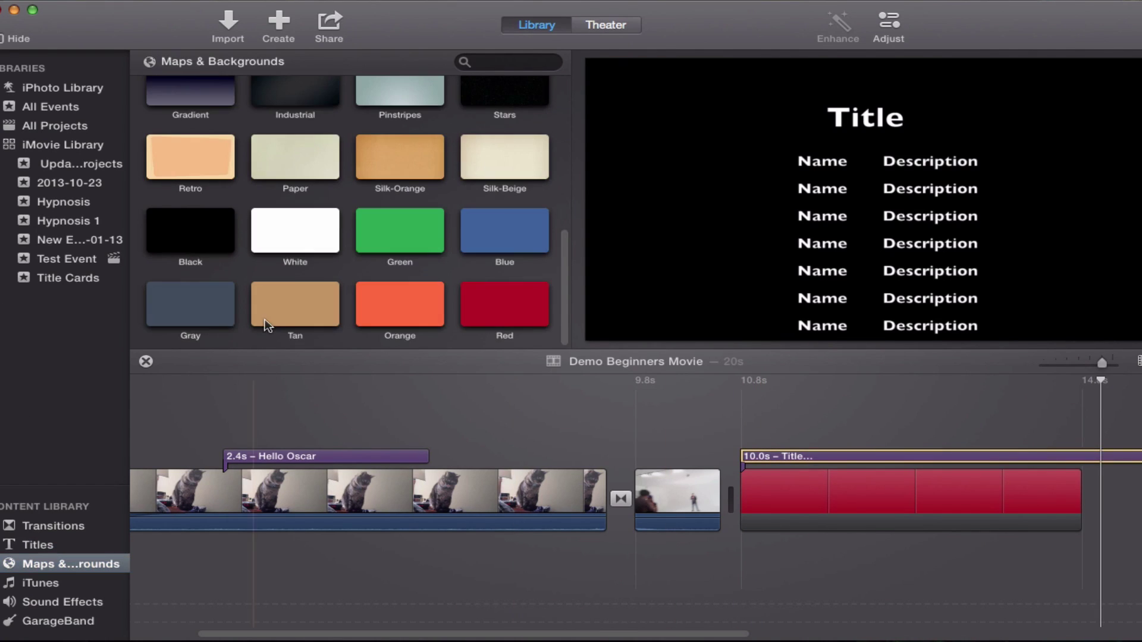
pyautogui.scroll(5, 265, 305)
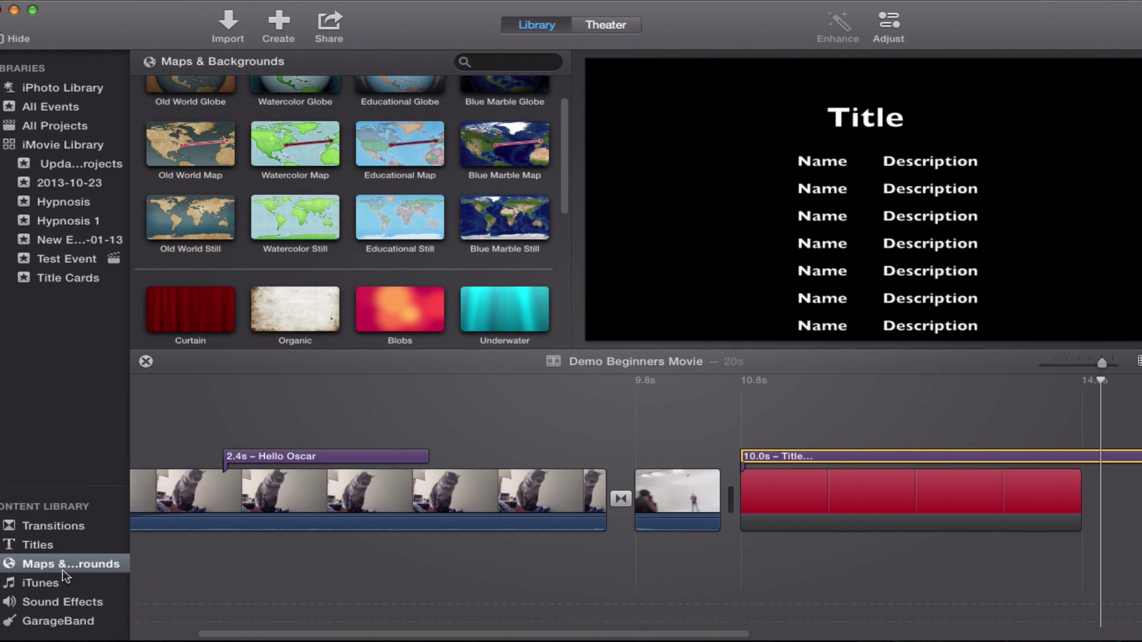
pyautogui.click(26, 586)
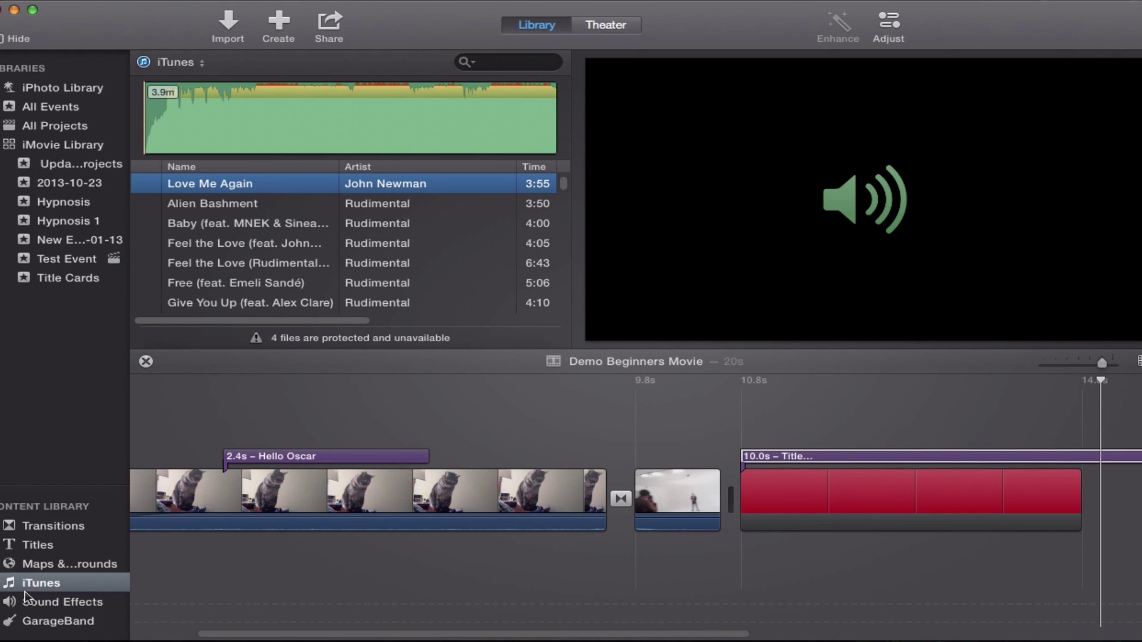
# Step: Attach the Bell Tower sound effect beneath the cat clip, starting during the "Hello Oscar" title, and play that section to preview it
pyautogui.click(32, 603)
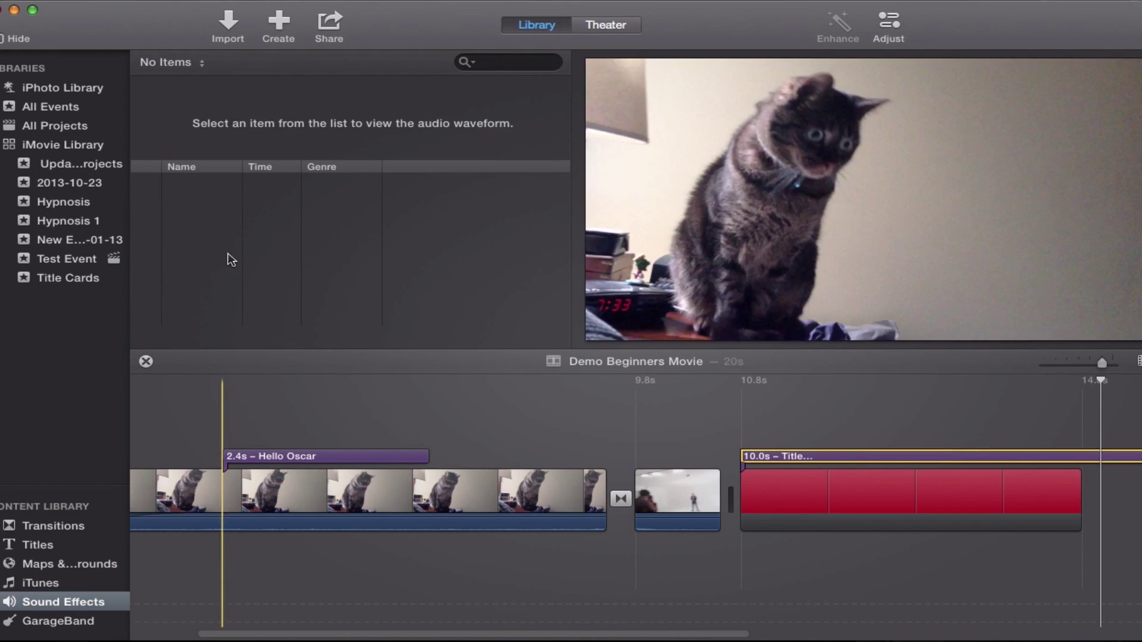
pyautogui.click(235, 236)
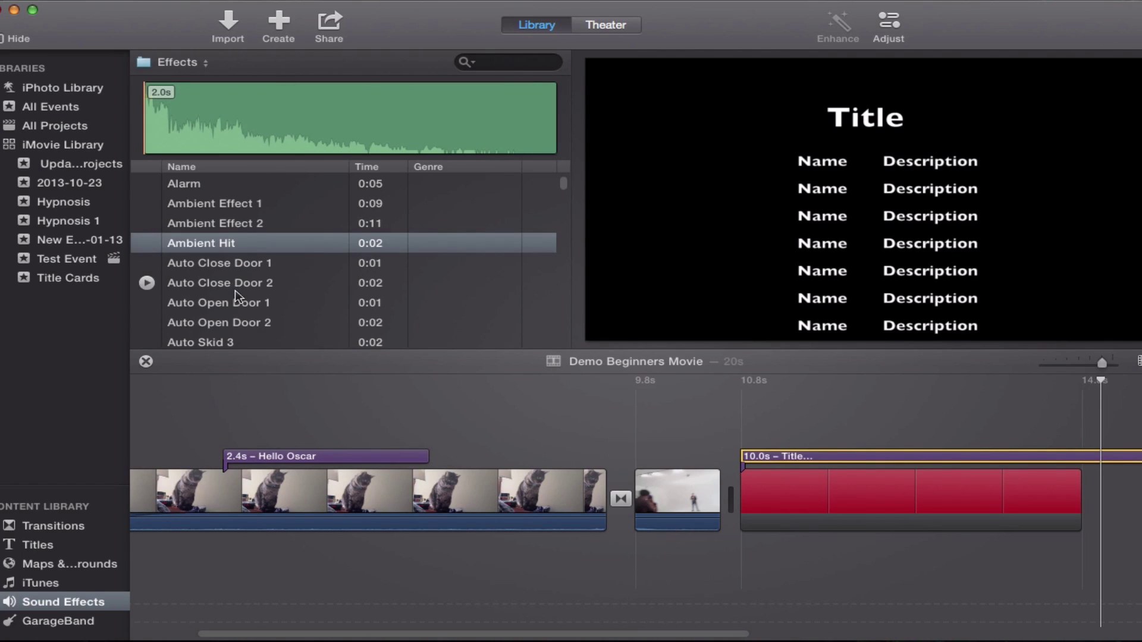
pyautogui.scroll(-5, 234, 295)
pyautogui.click(227, 285)
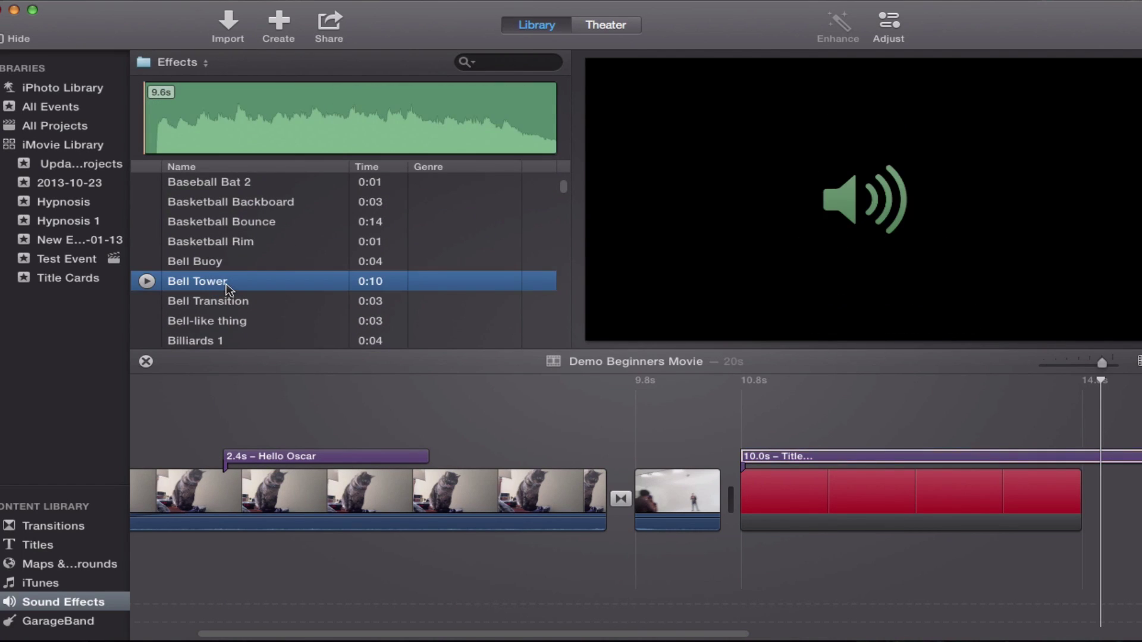
pyautogui.moveTo(227, 288); pyautogui.dragTo(316, 494)
pyautogui.press('space')
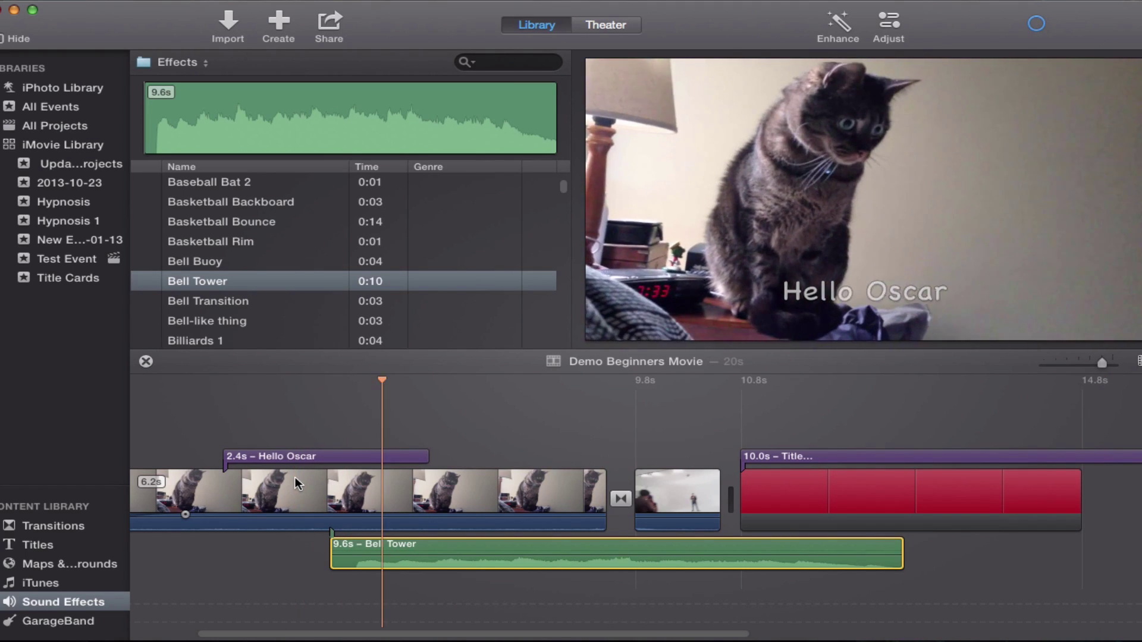
pyautogui.press('space')
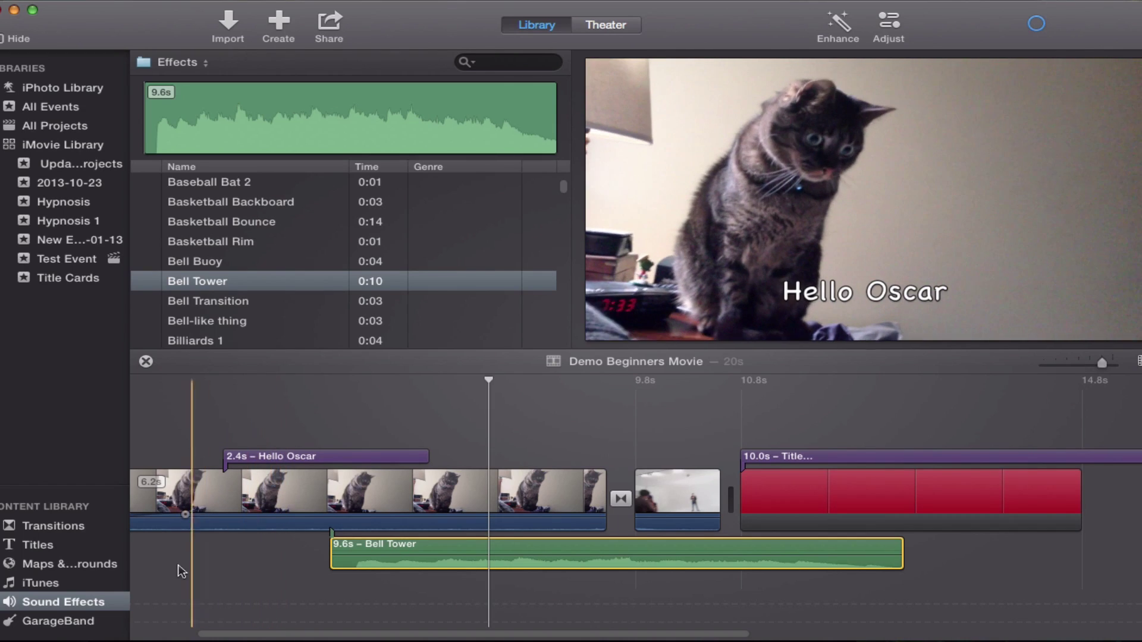
# Step: Close the project and reopen Demo Beginners Movie from the list of all projects
pyautogui.click(91, 622)
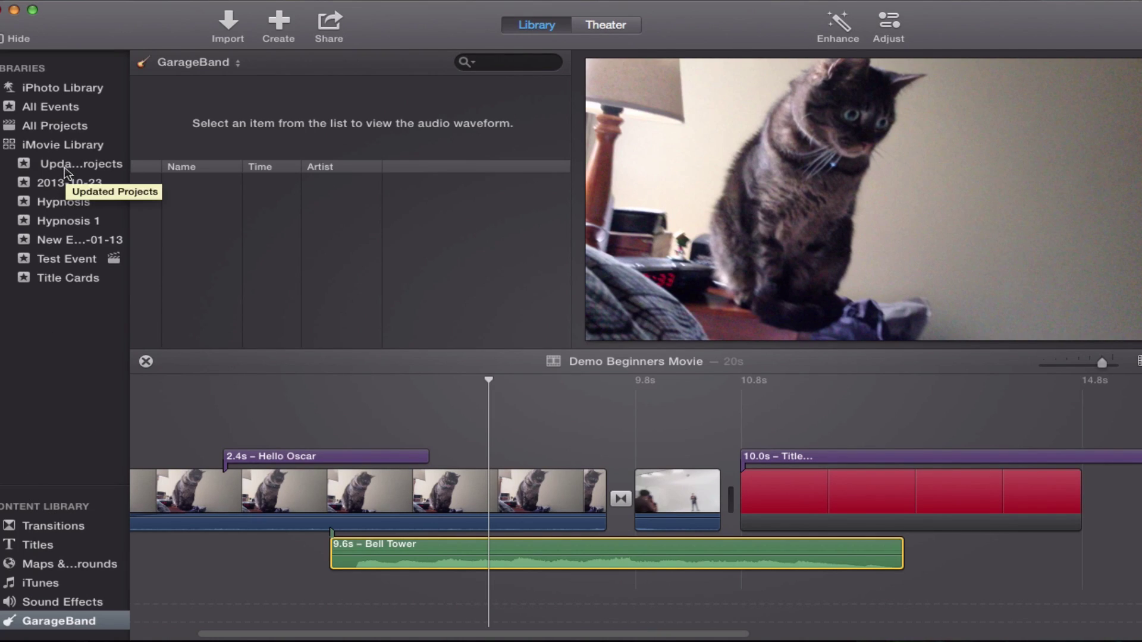
pyautogui.click(146, 361)
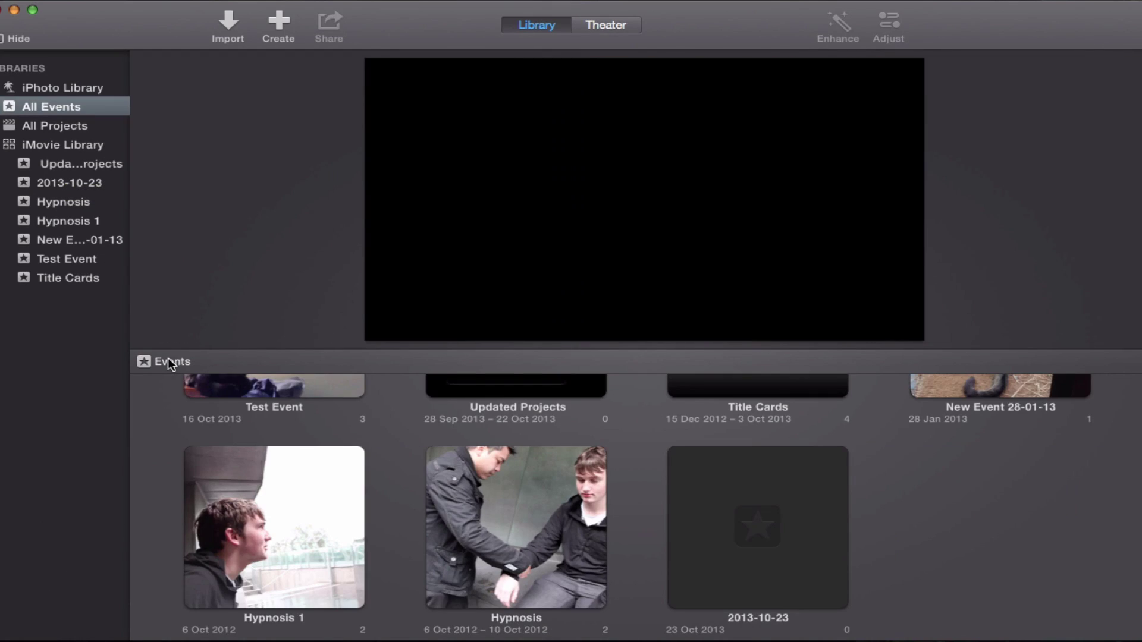
pyautogui.click(75, 142)
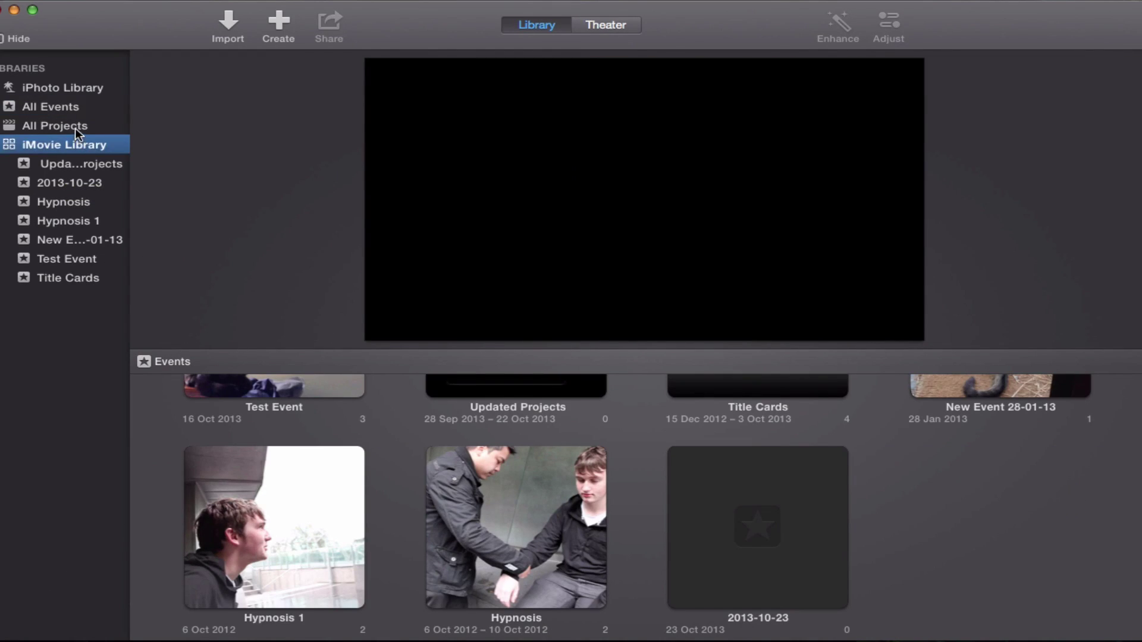
pyautogui.click(75, 128)
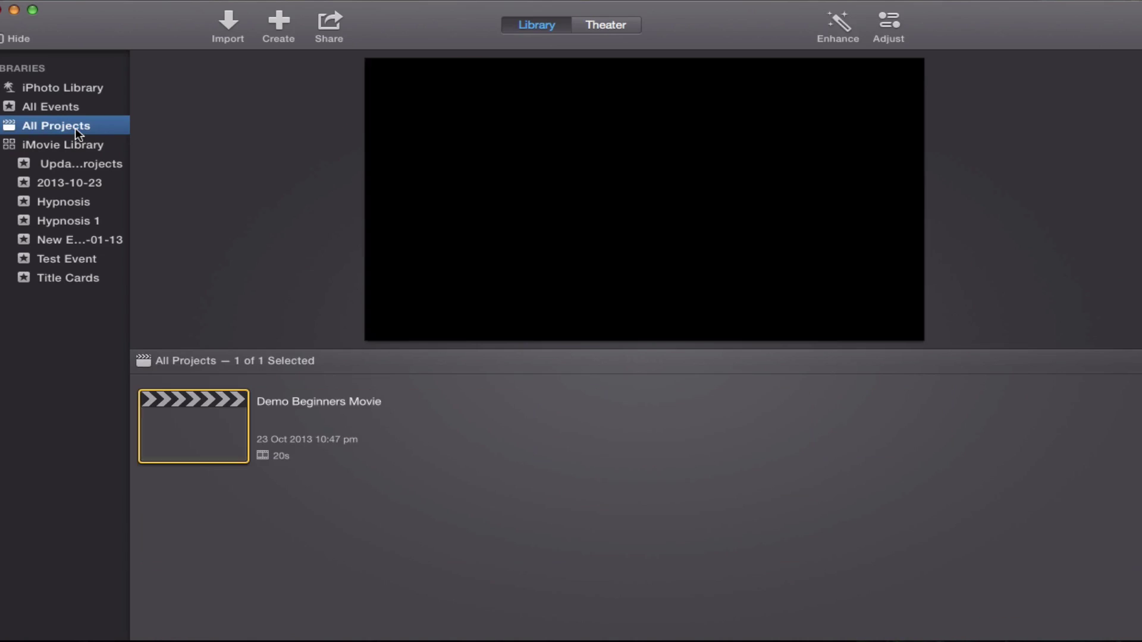
pyautogui.doubleClick(197, 427)
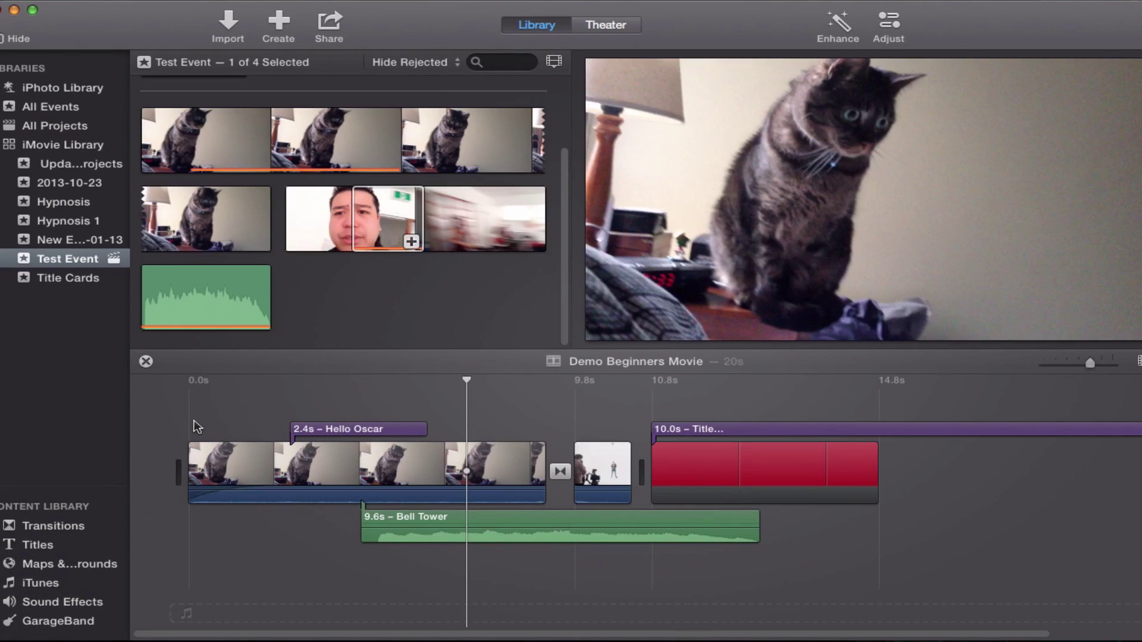
# Step: Export the movie as a file at HD 720P (1280 x 720), saving it to the Desktop as Demo Beginners Movie
pyautogui.click(330, 30)
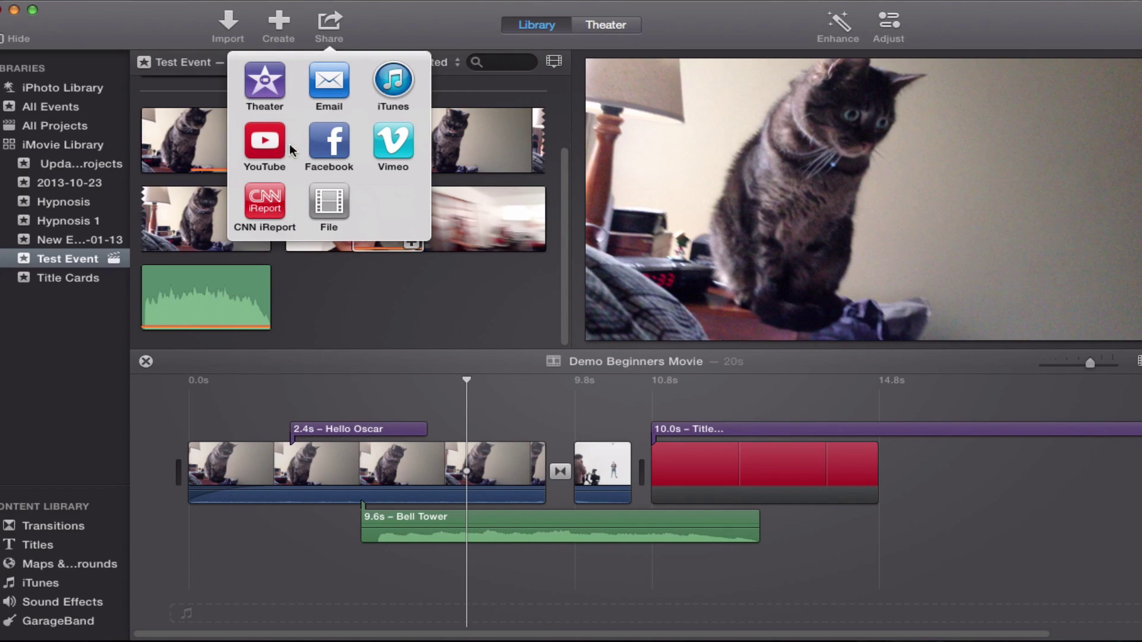
pyautogui.click(335, 202)
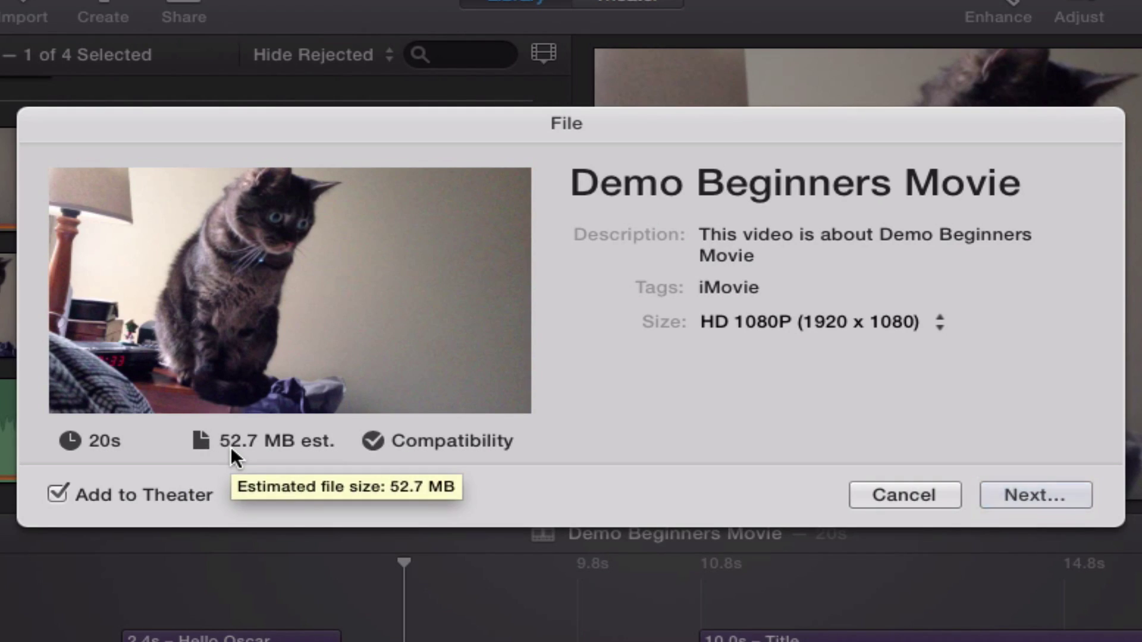
pyautogui.moveTo(373, 441)
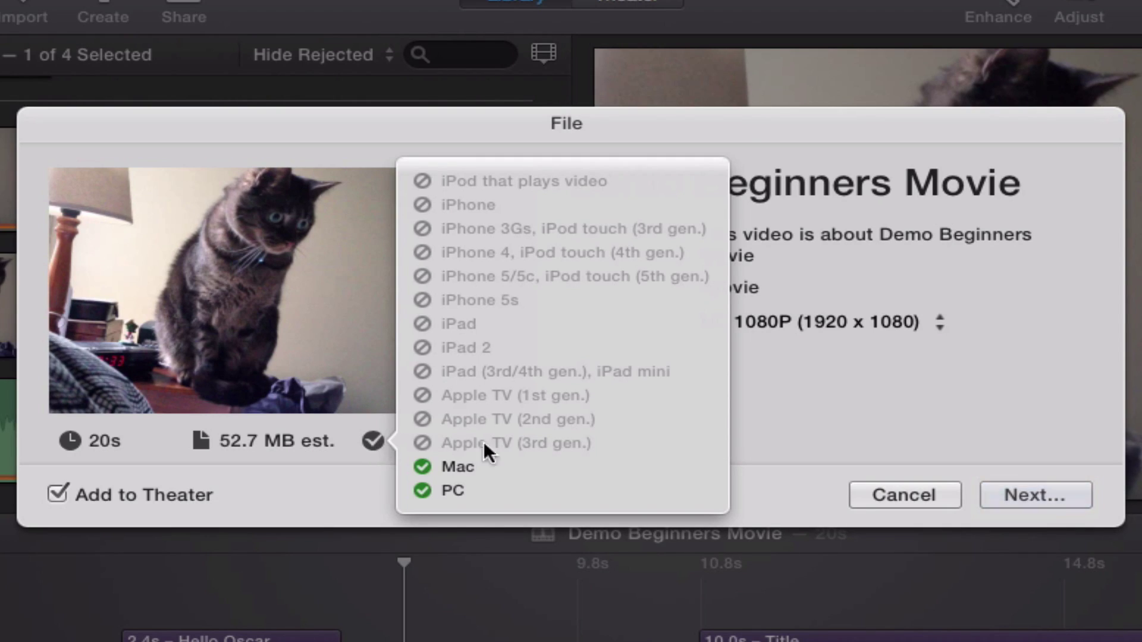
pyautogui.click(767, 321)
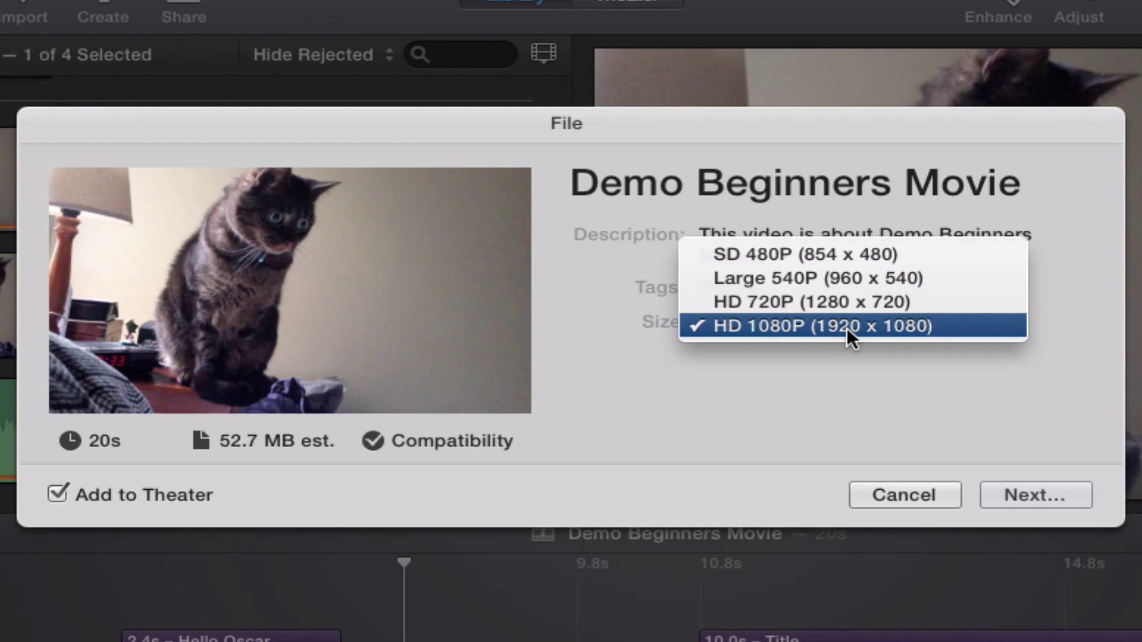
pyautogui.click(865, 277)
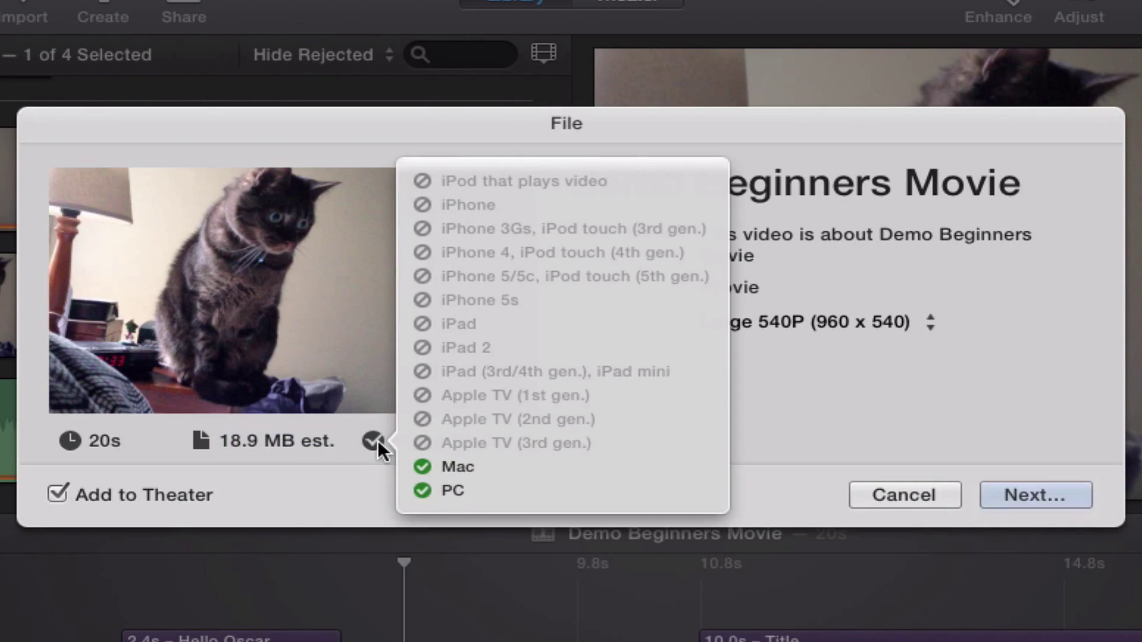
pyautogui.click(794, 328)
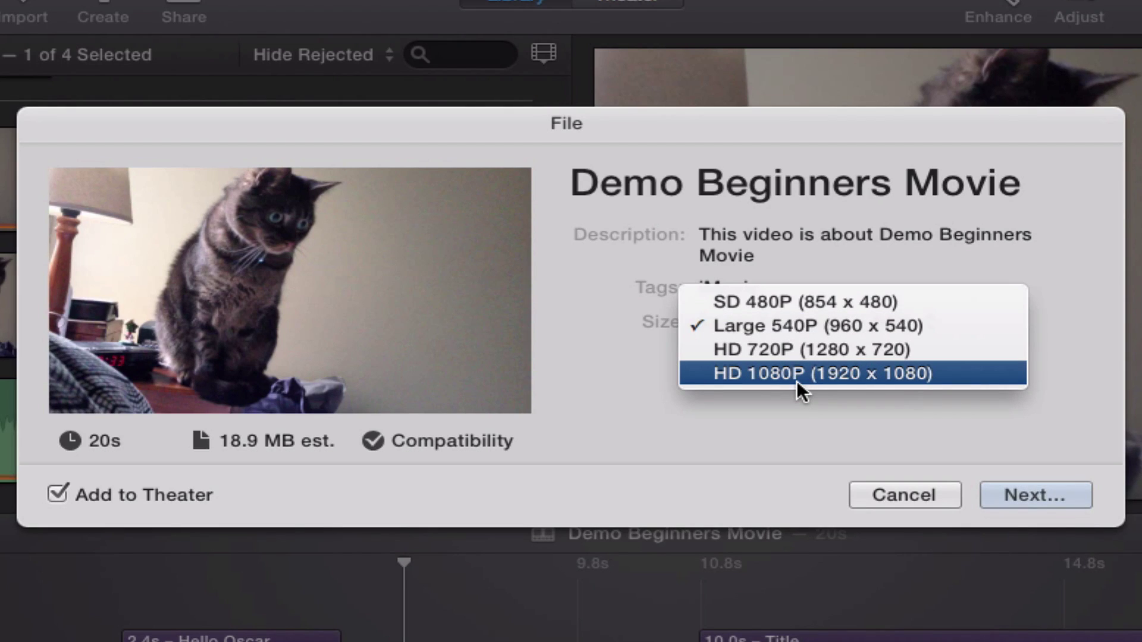
pyautogui.click(808, 349)
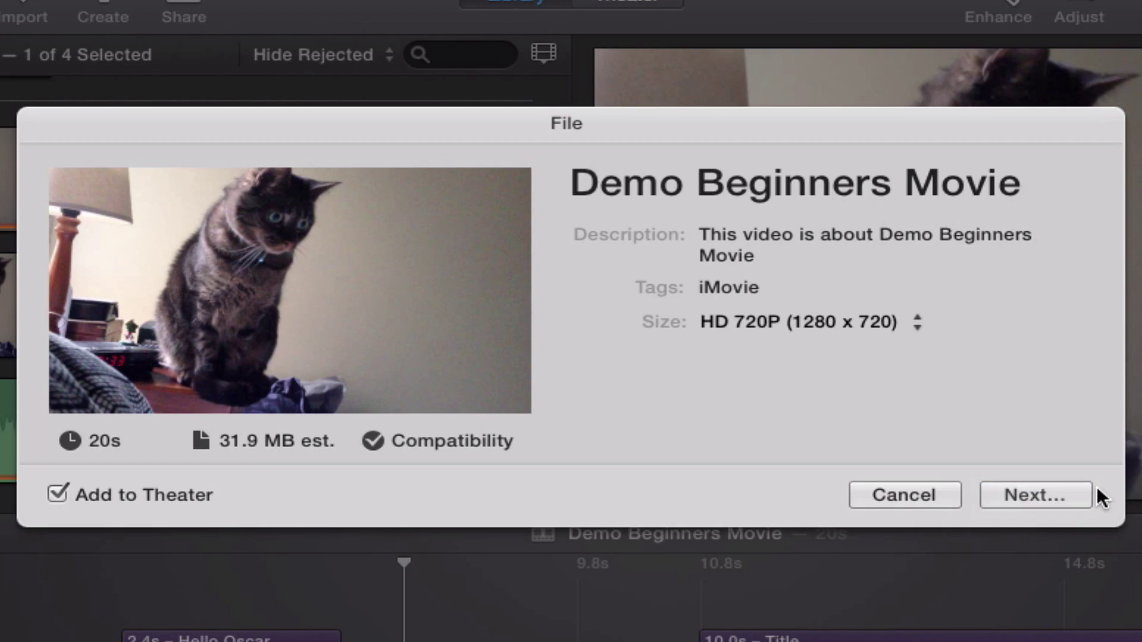
pyautogui.click(1067, 490)
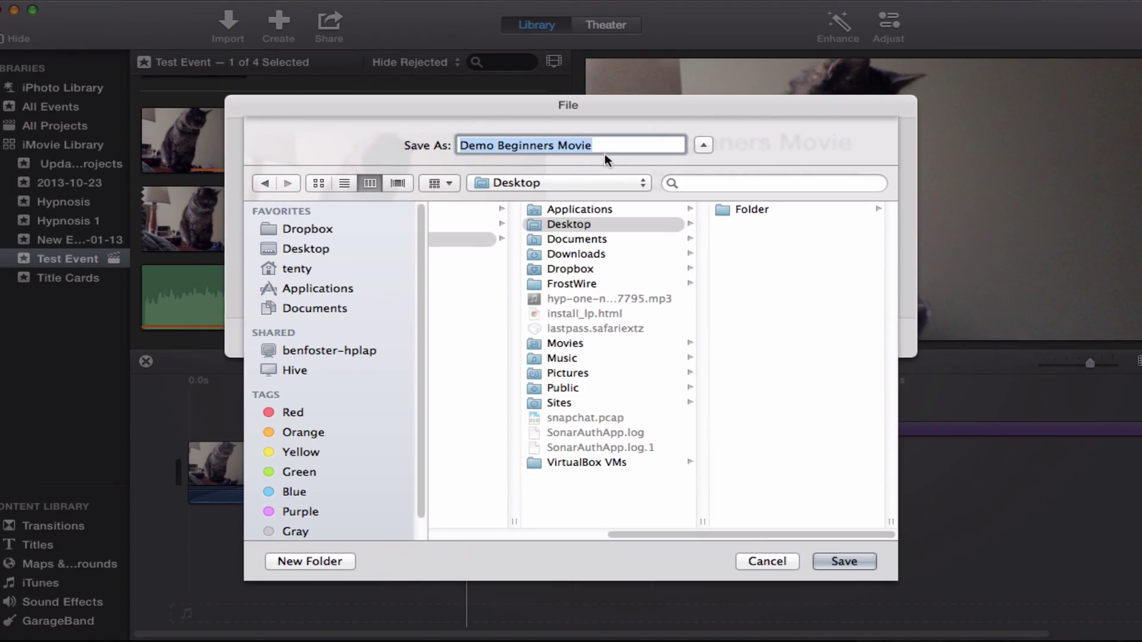
pyautogui.click(836, 554)
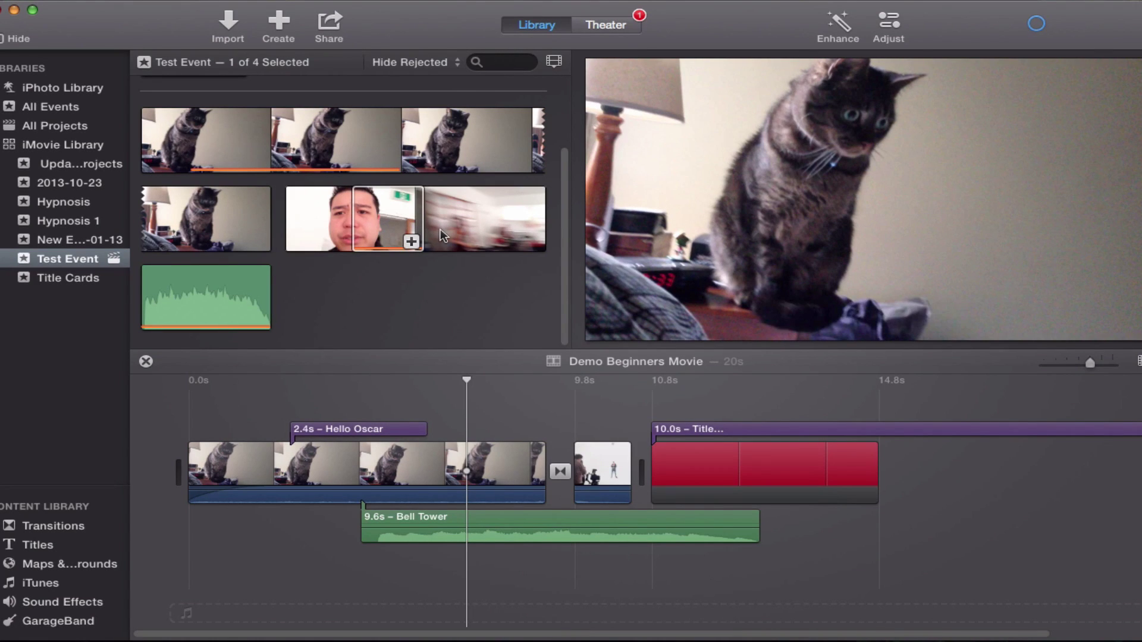
# Step: Check the movie in the Theater, then view the exported file in the video player and close the player
pyautogui.click(602, 25)
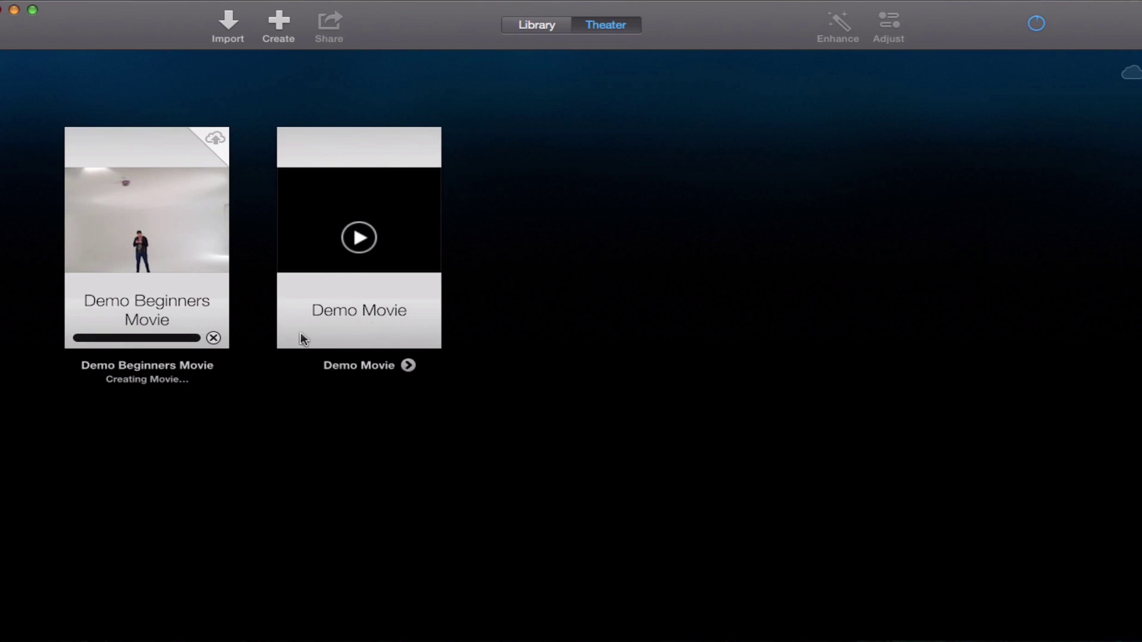
pyautogui.moveTo(179, 301)
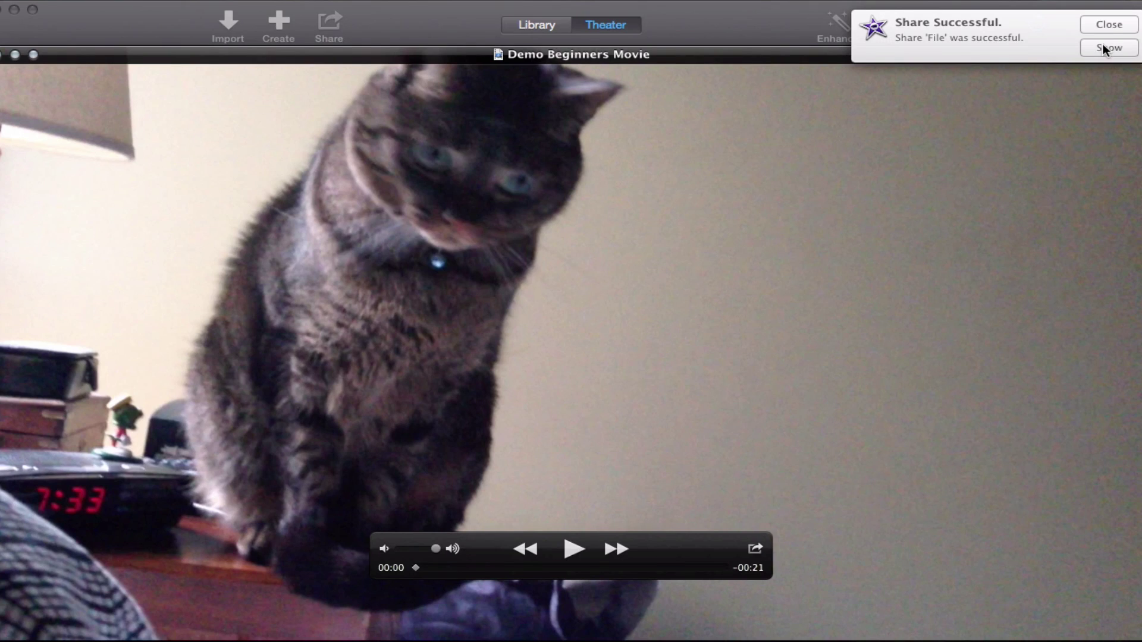
pyautogui.click(1104, 23)
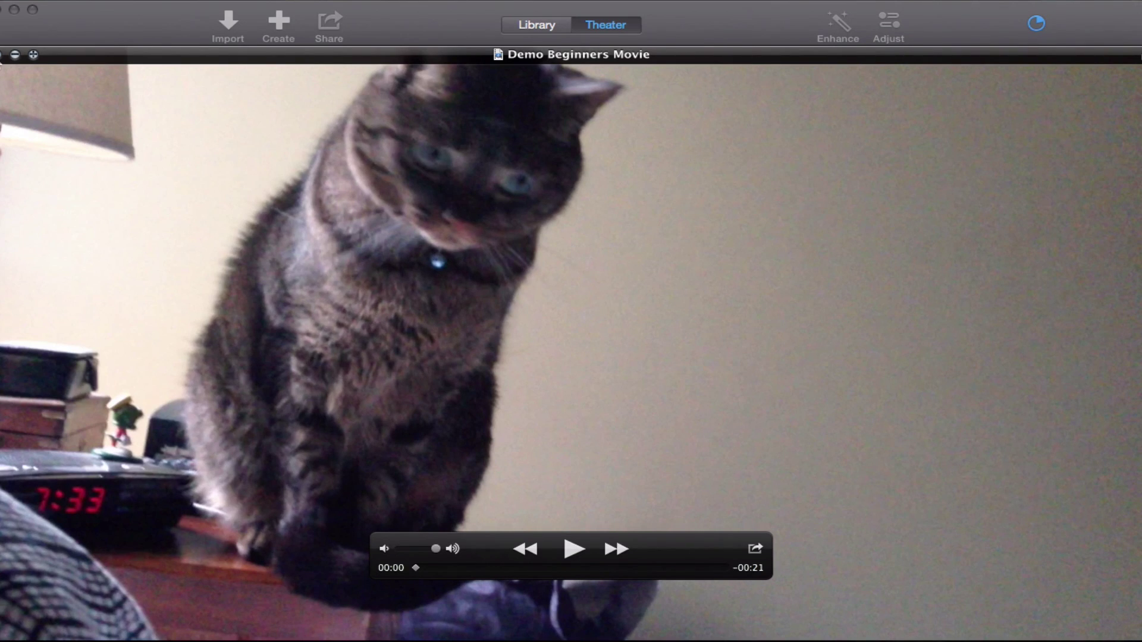
pyautogui.click(0, 55)
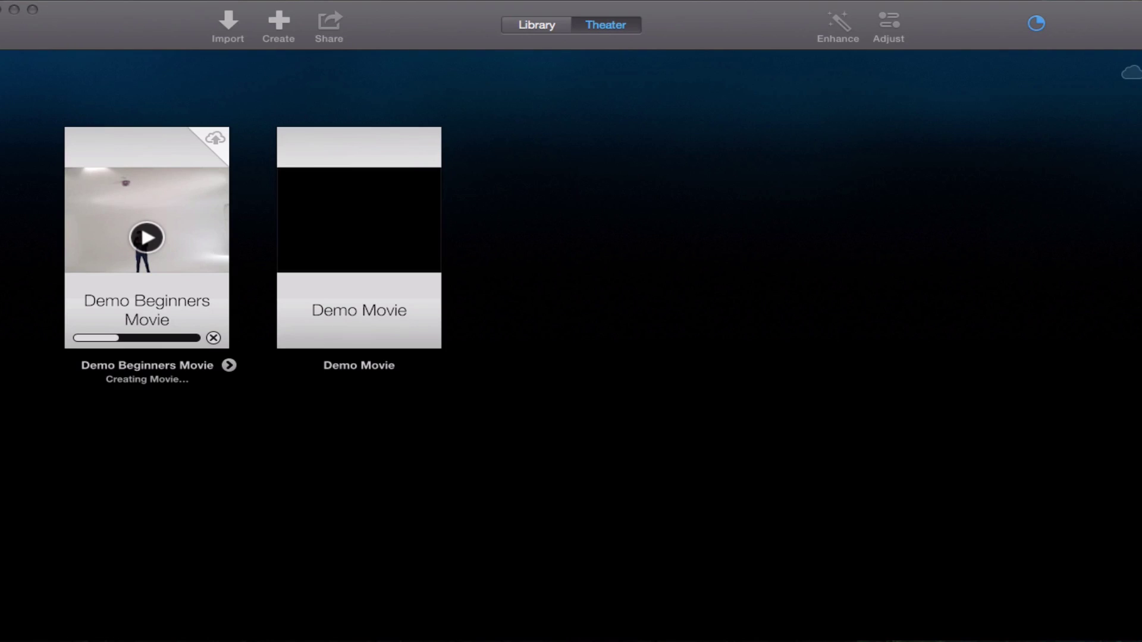
pyautogui.click(77, 0)
pyautogui.click(77, 119)
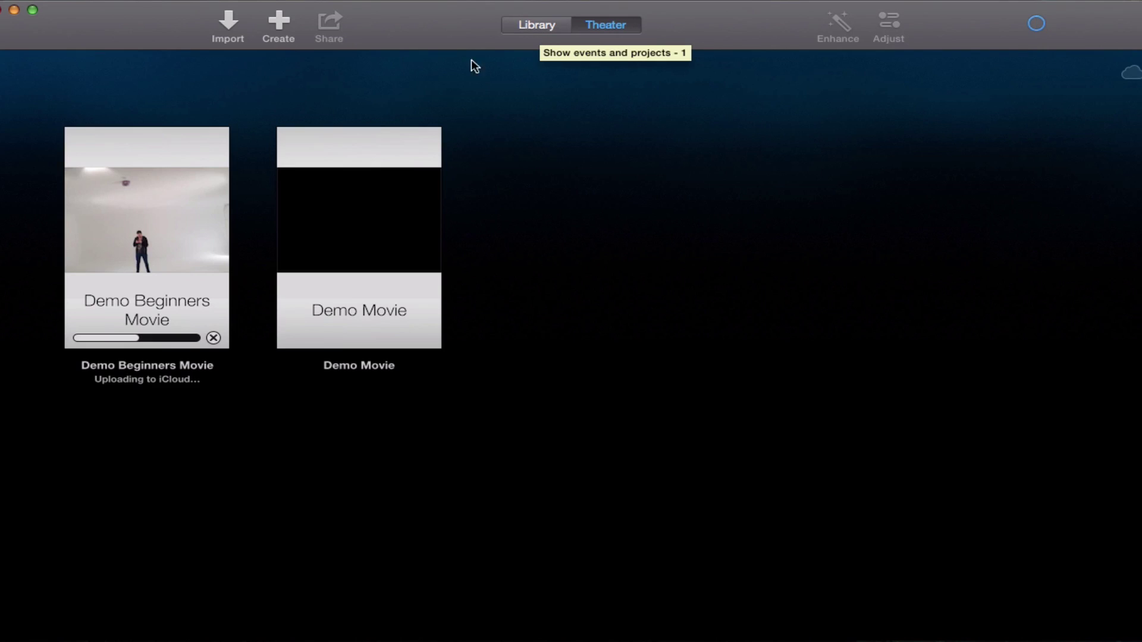
# Step: Return to the library and check for Demo Beginners Movie.mp4 in the Finder's Desktop folder, closing that window when finished
pyautogui.moveTo(115, 258)
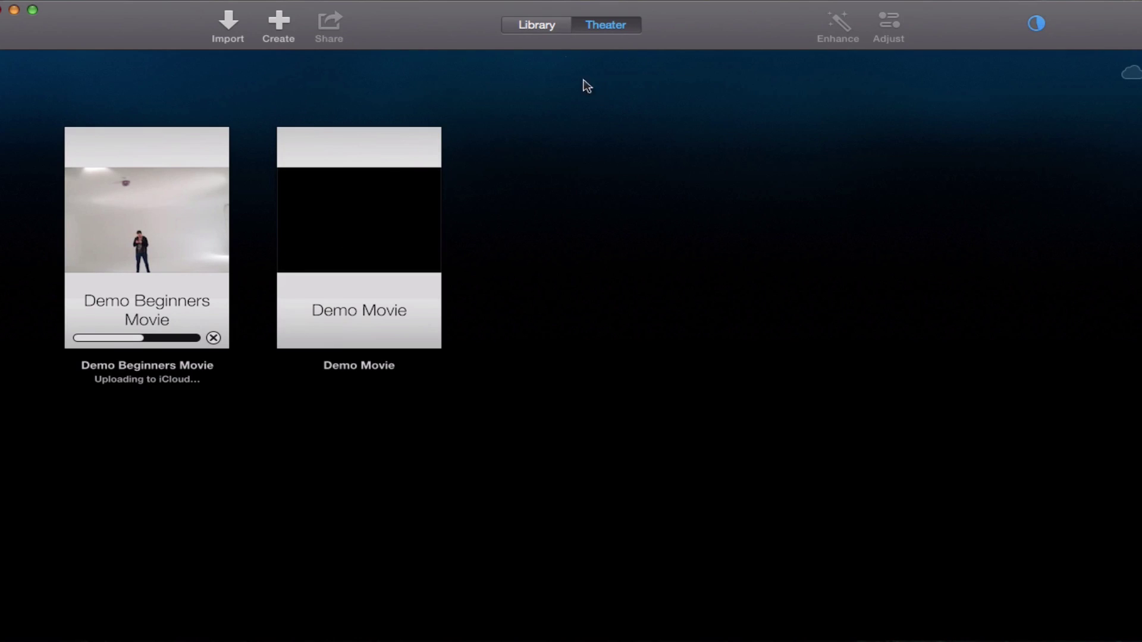
pyautogui.click(546, 31)
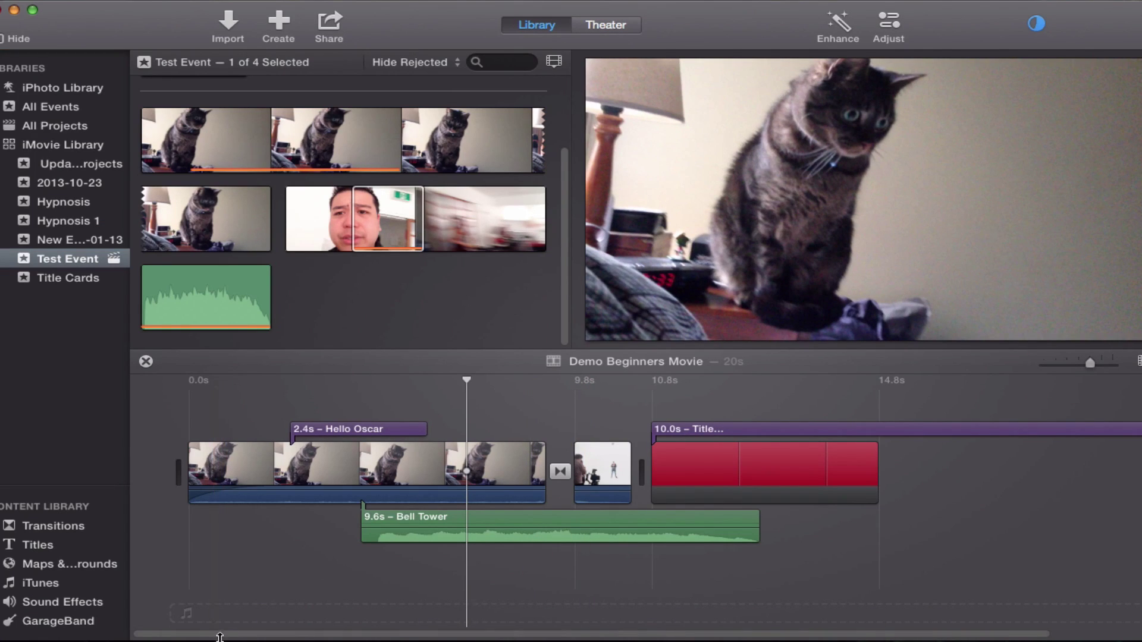
pyautogui.moveTo(209, 635)
pyautogui.click(205, 626)
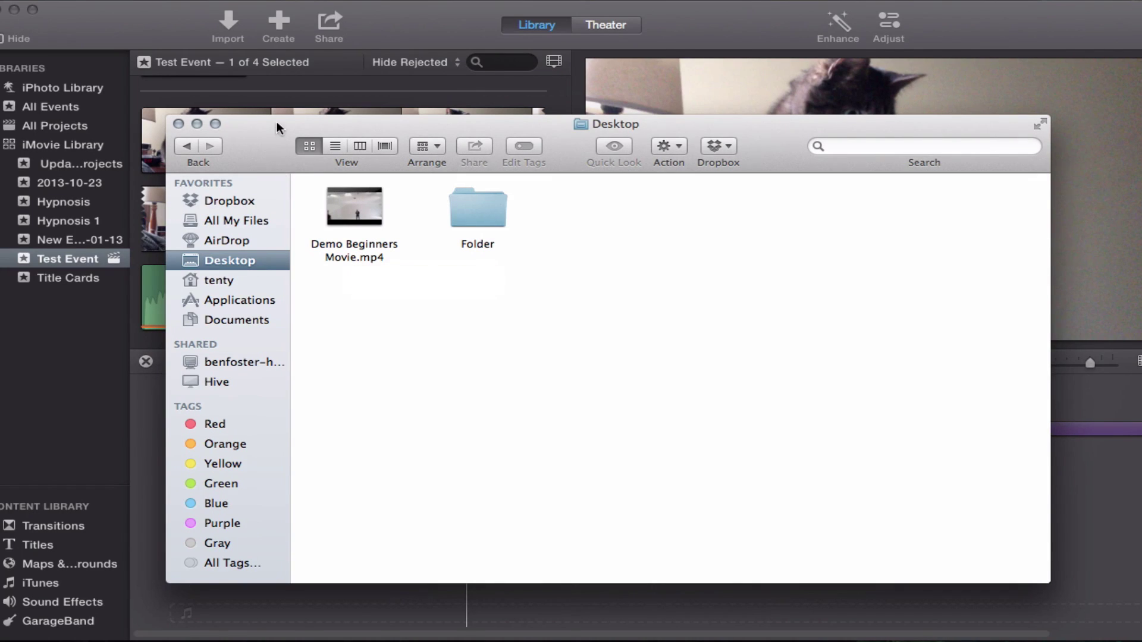
pyautogui.click(178, 124)
pyautogui.click(897, 556)
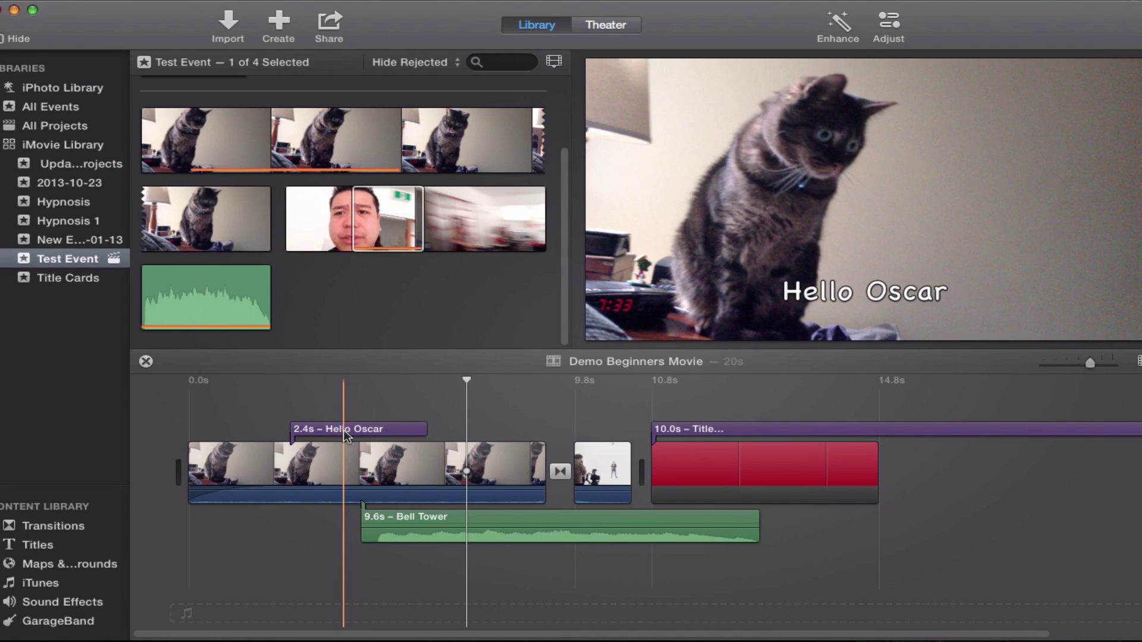
pyautogui.rightClick(69, 259)
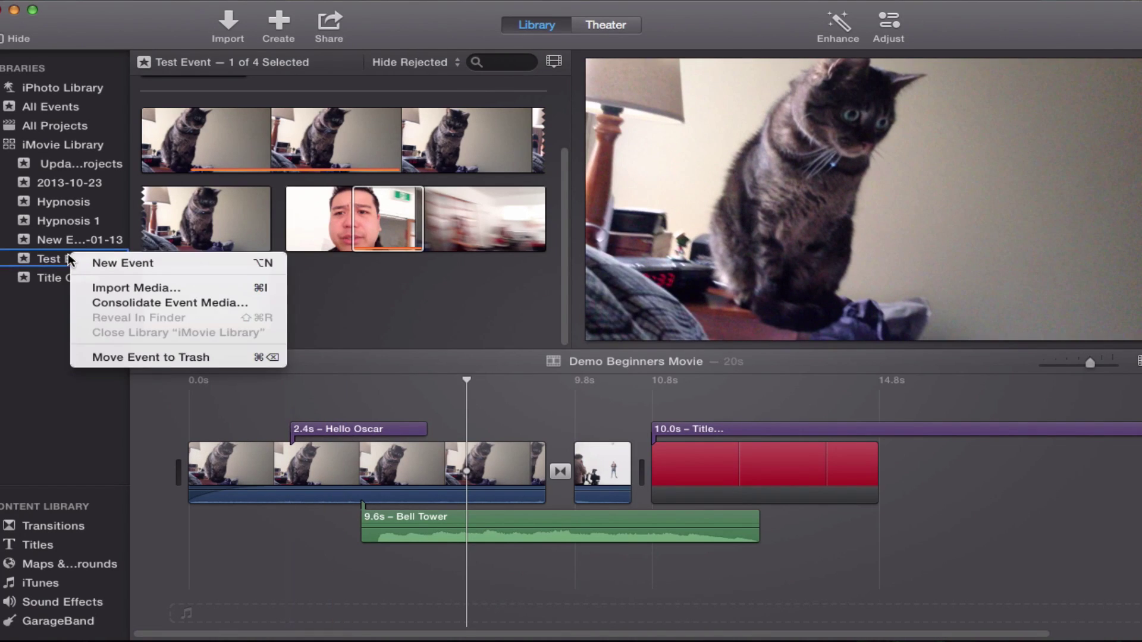
pyautogui.click(102, 356)
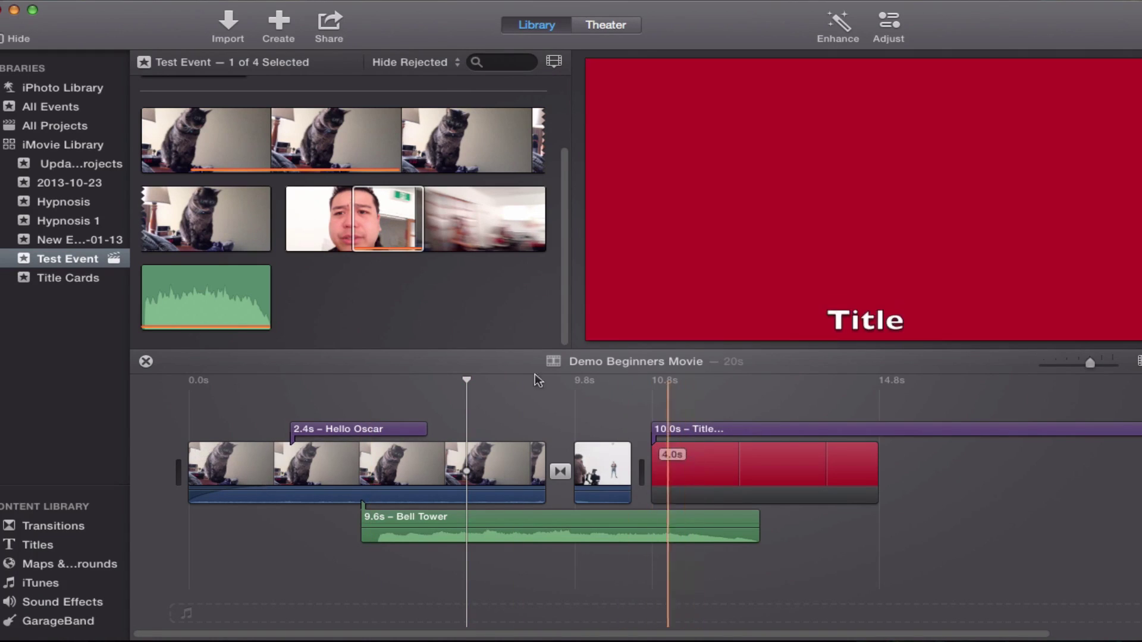
pyautogui.scroll(3, 351, 306)
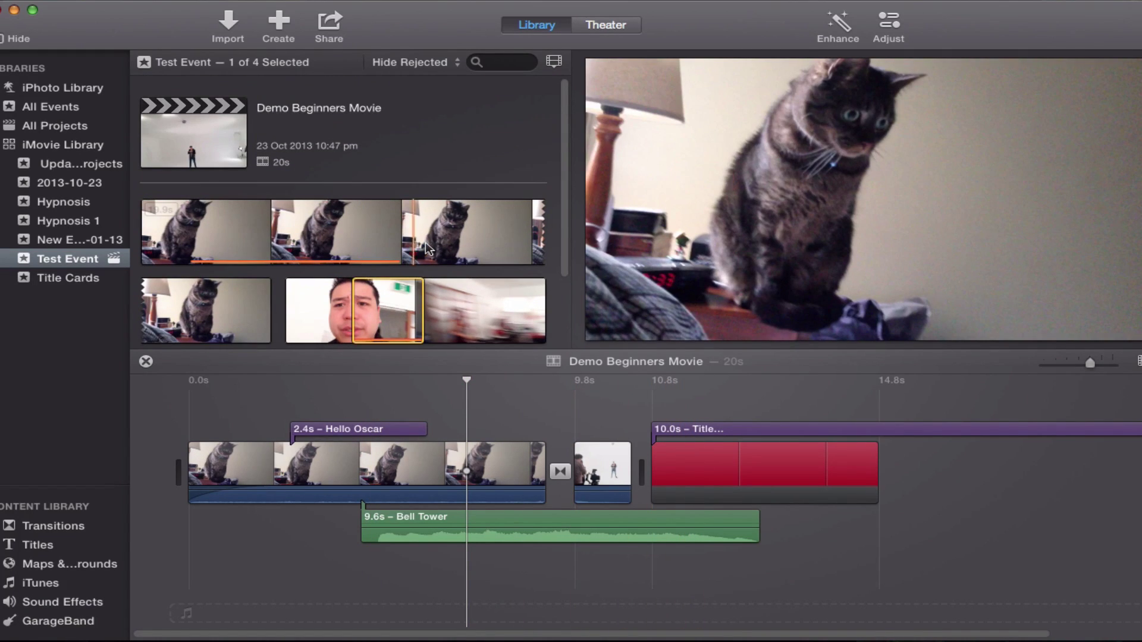
pyautogui.rightClick(462, 241)
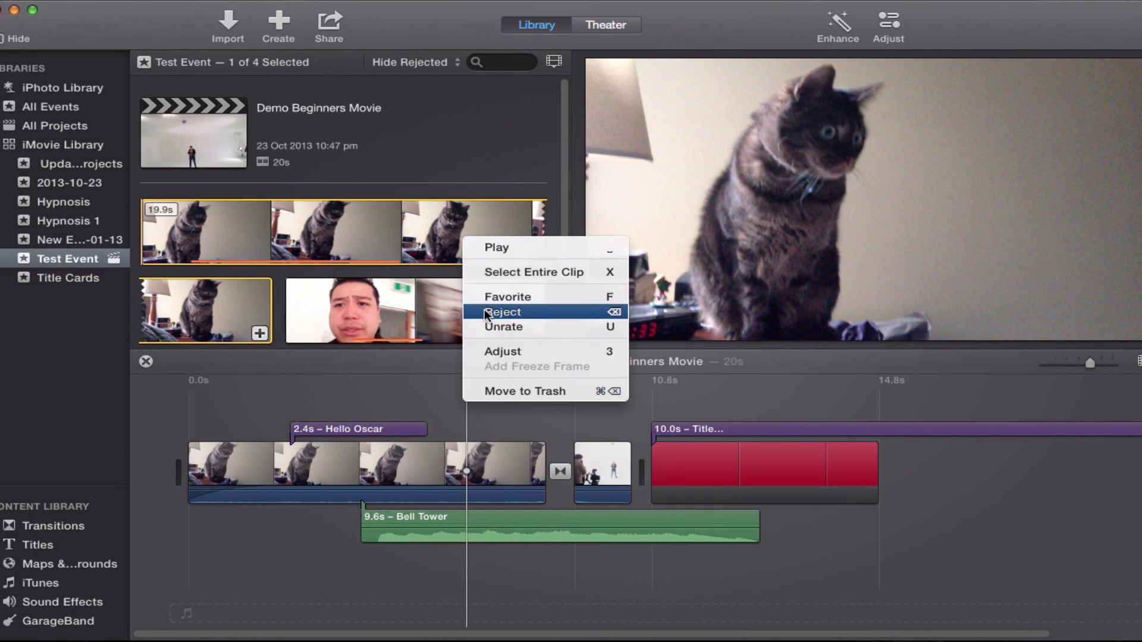
pyautogui.click(473, 155)
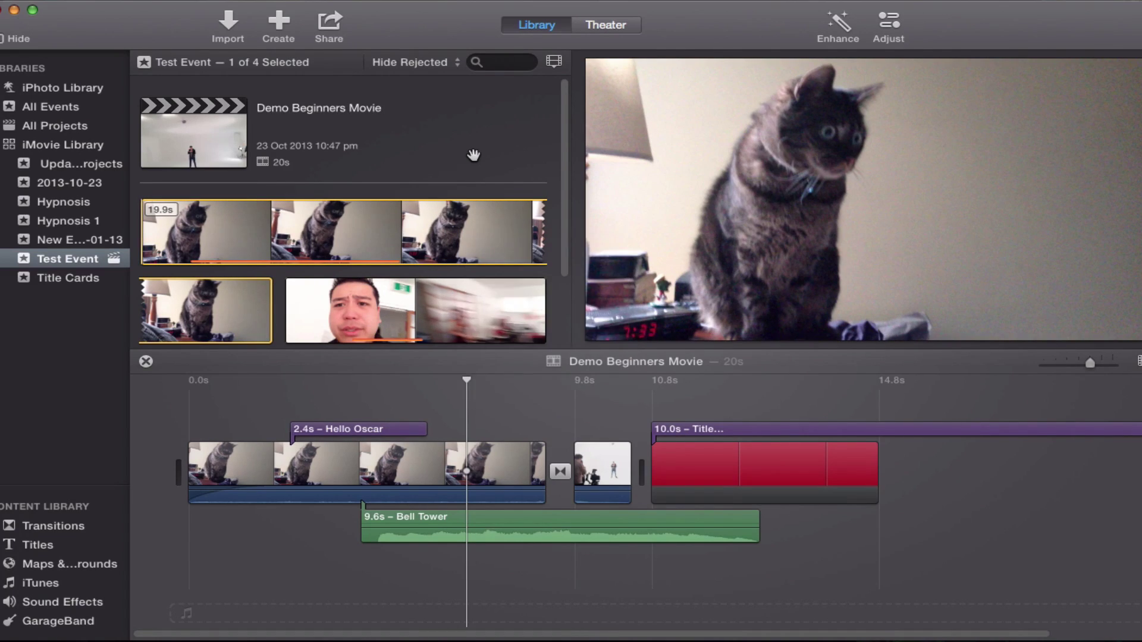